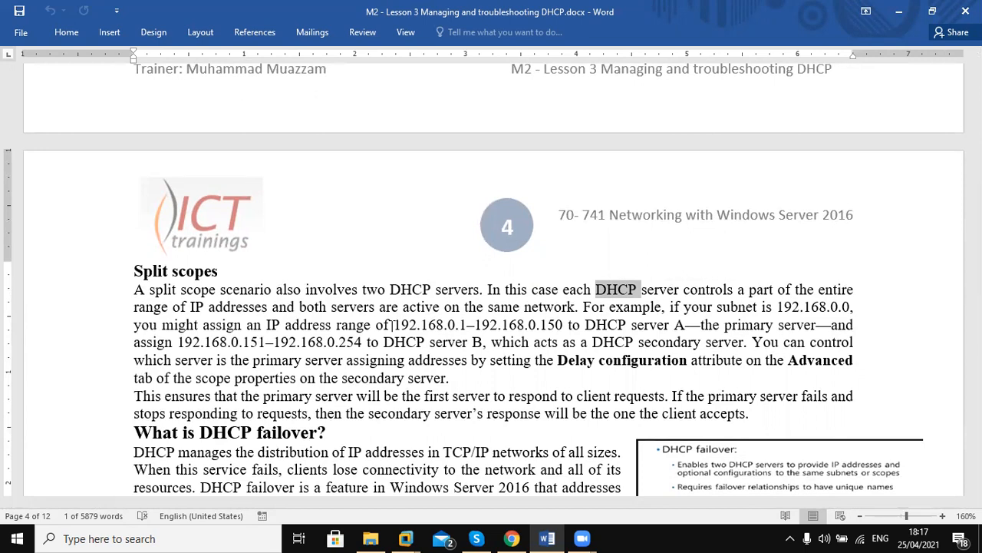
Step: Review the Split scopes section, marking the Delay configuration attribute and the DHCP server A and server B address assignments
drag(555, 359, 659, 360)
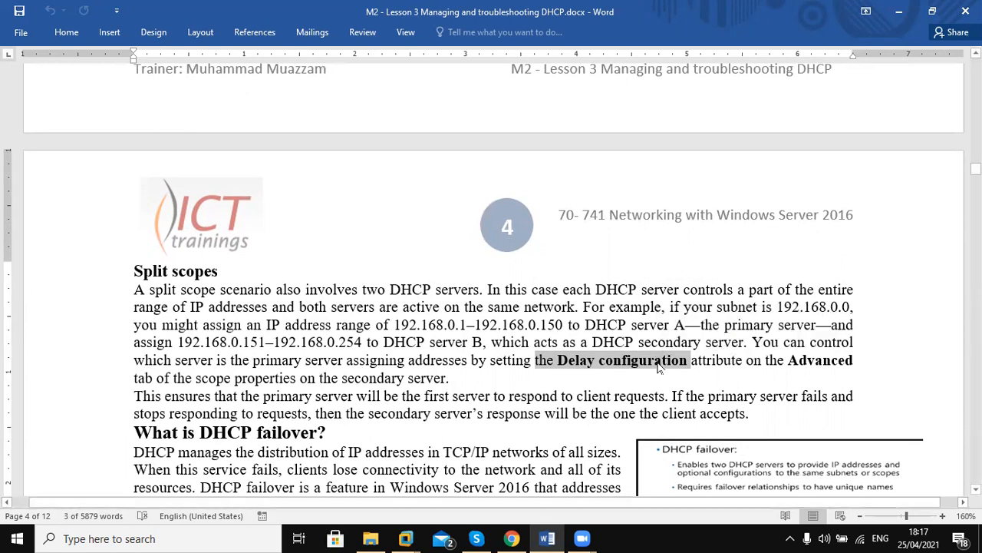
click(660, 361)
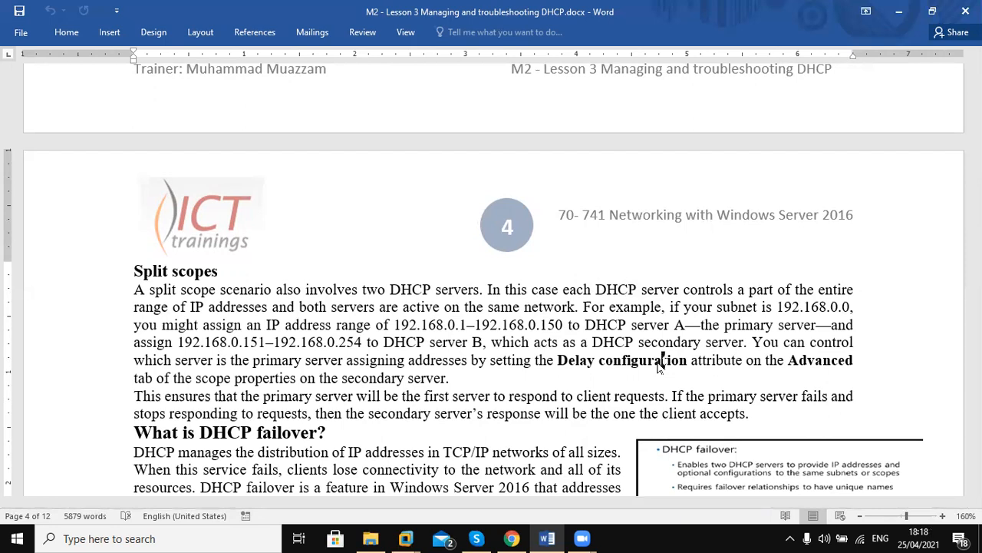
drag(621, 324, 685, 324)
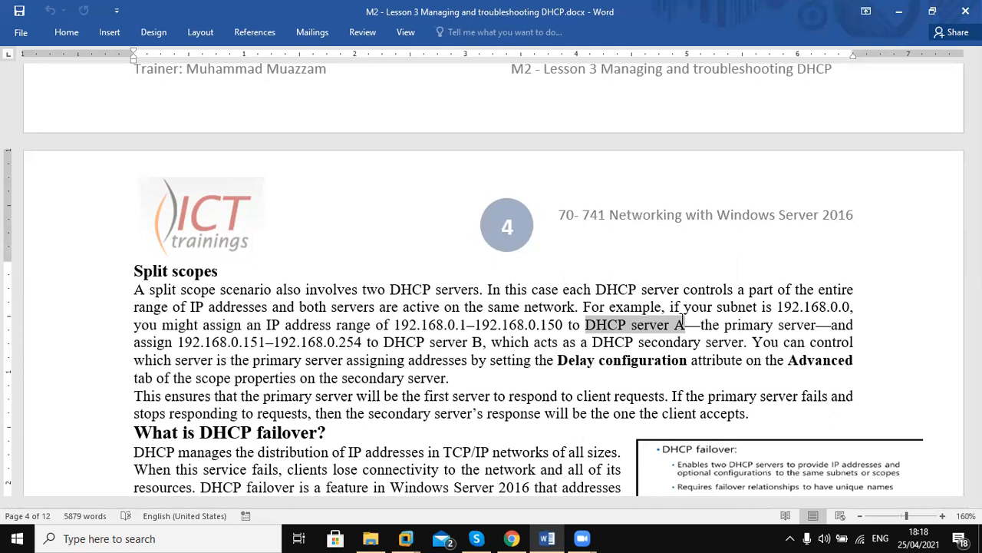
drag(683, 323, 635, 344)
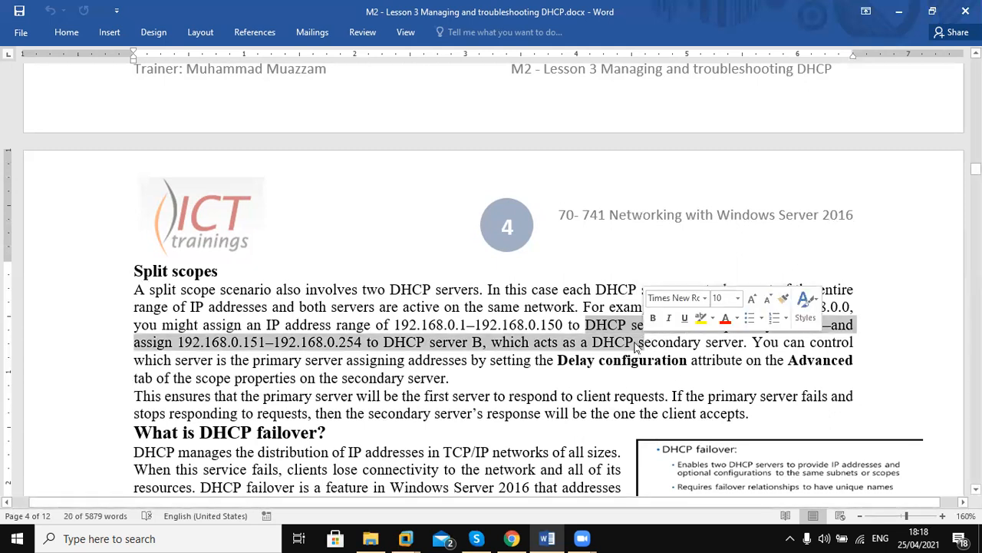
click(618, 346)
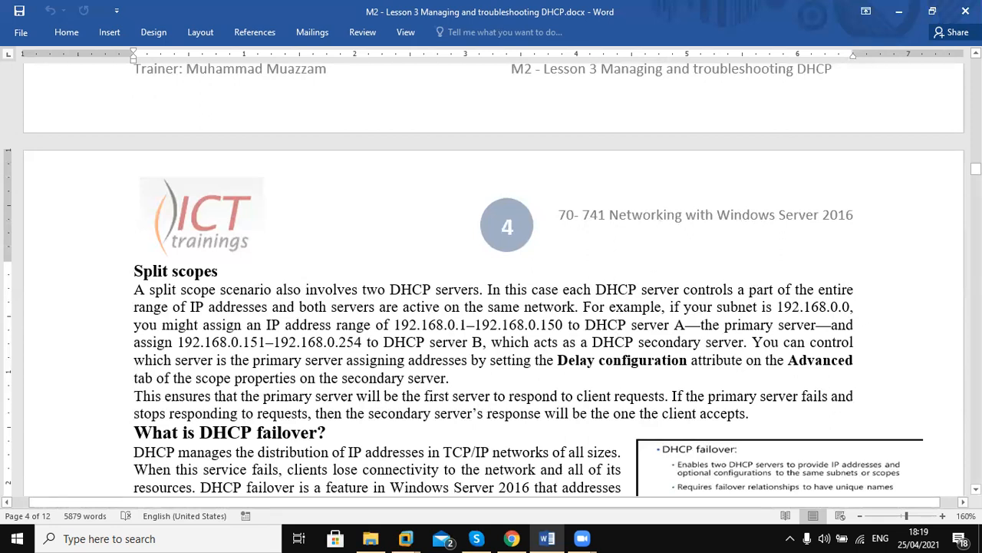
Step: Switch to the DC1 virtual machine in VMware Workstation and examine the ICTBigPool scope's address pool in the maximized DHCP console
click(406, 538)
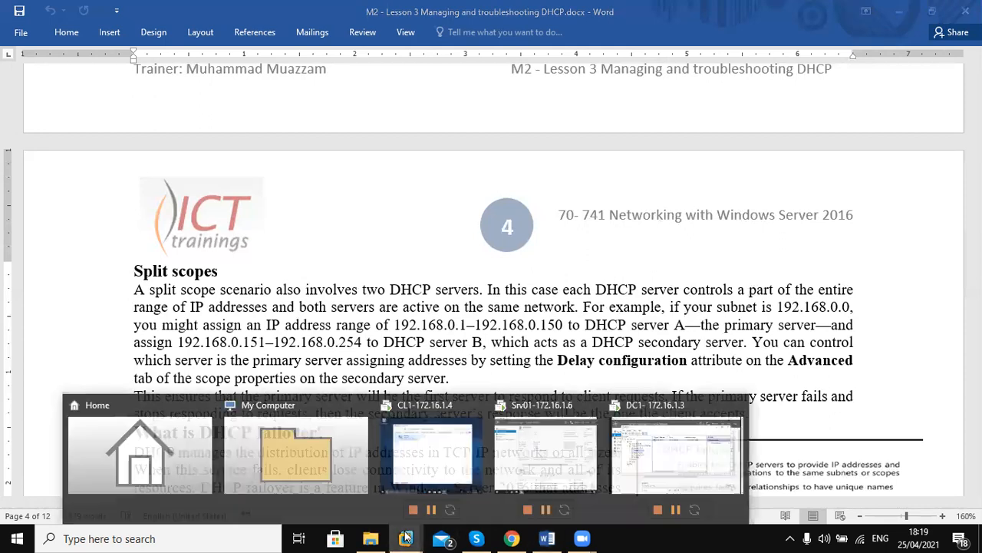
click(633, 463)
click(347, 232)
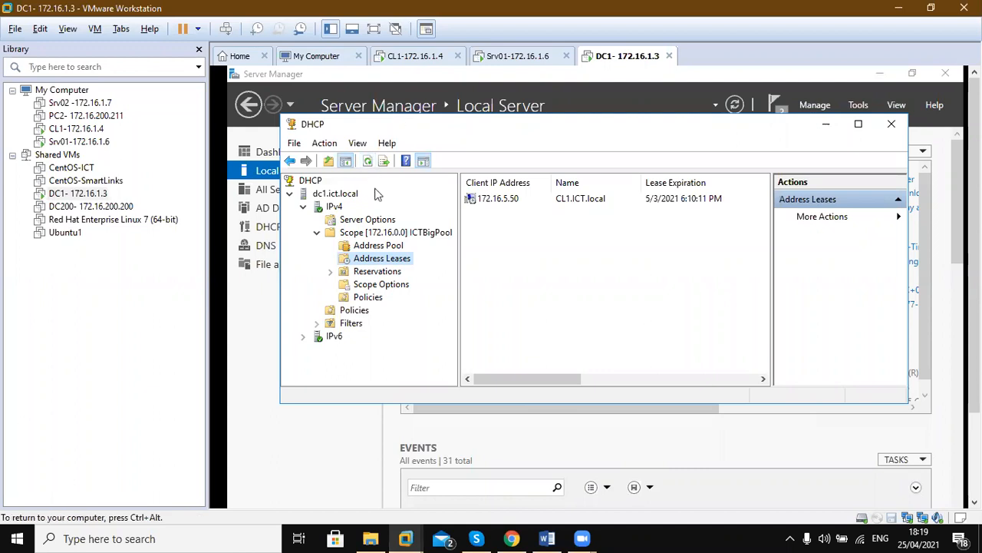
click(381, 247)
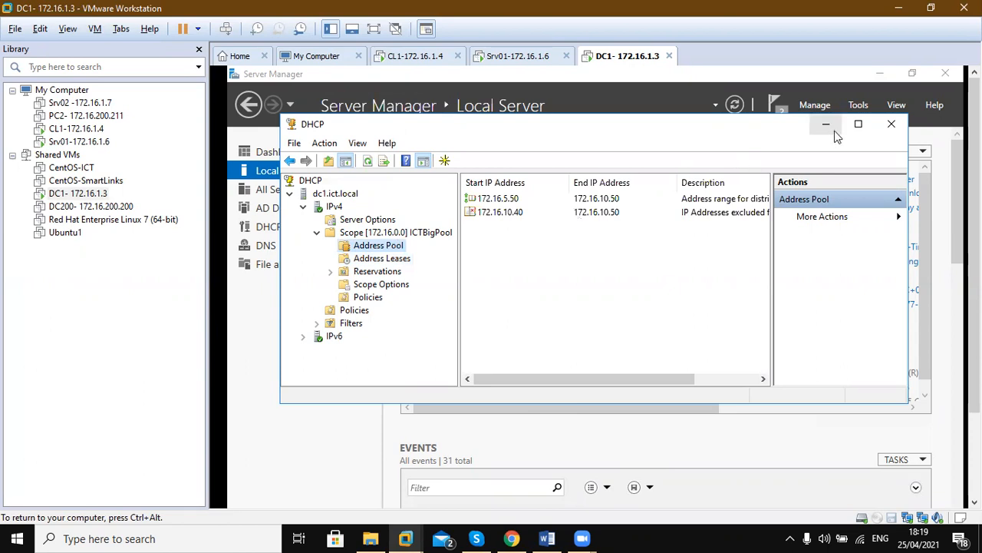
click(858, 124)
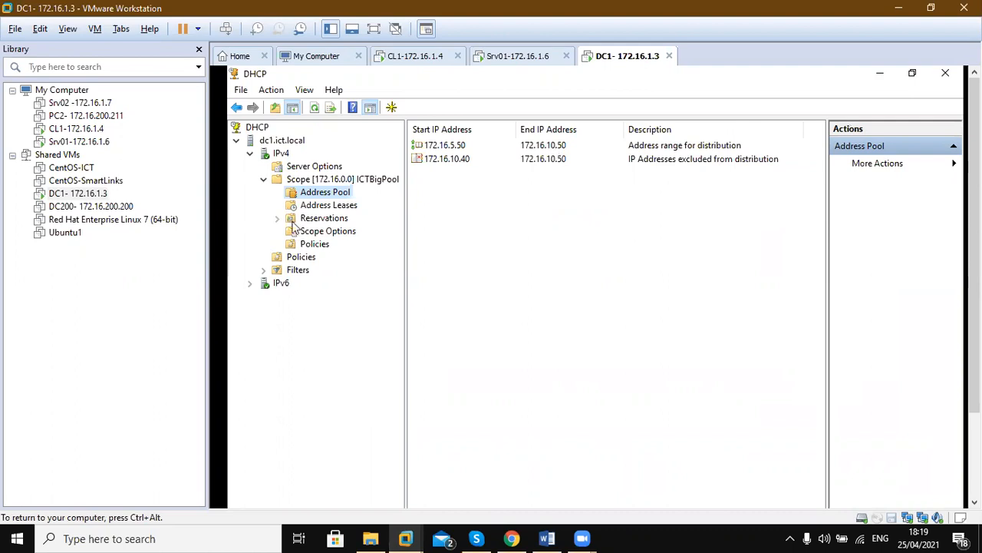
Step: Display the IPv4 server statistics for dc1.ict.local, review the whole list, and close it
click(282, 156)
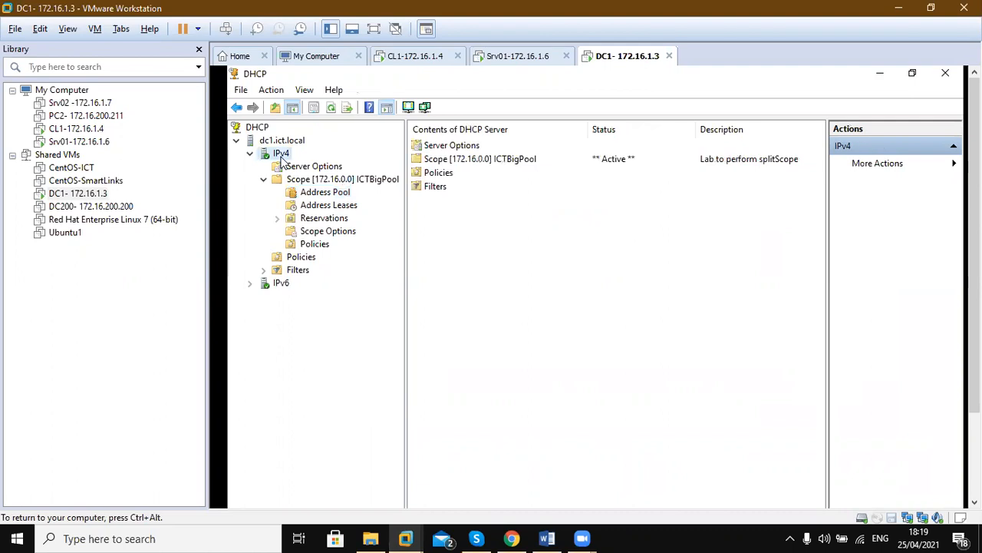
right_click(281, 156)
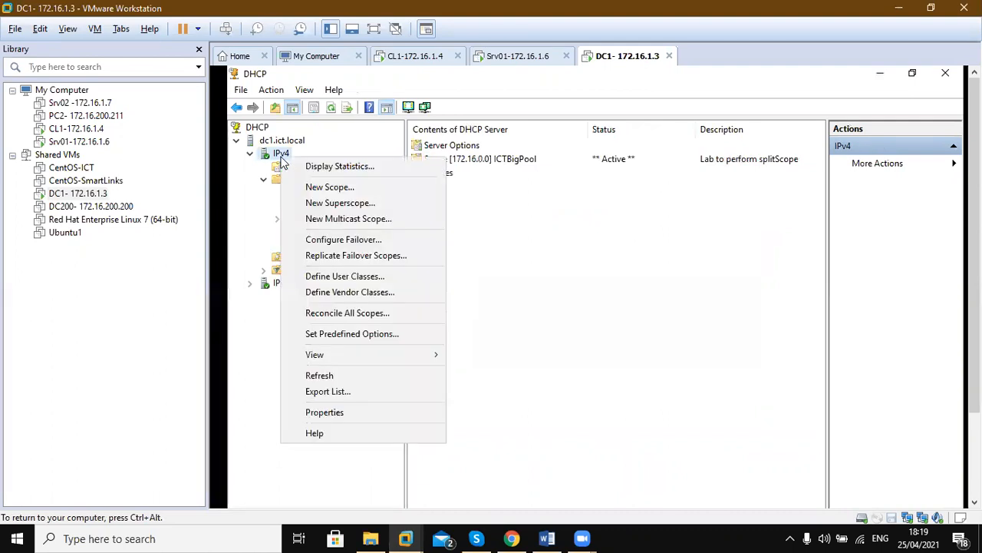
click(321, 169)
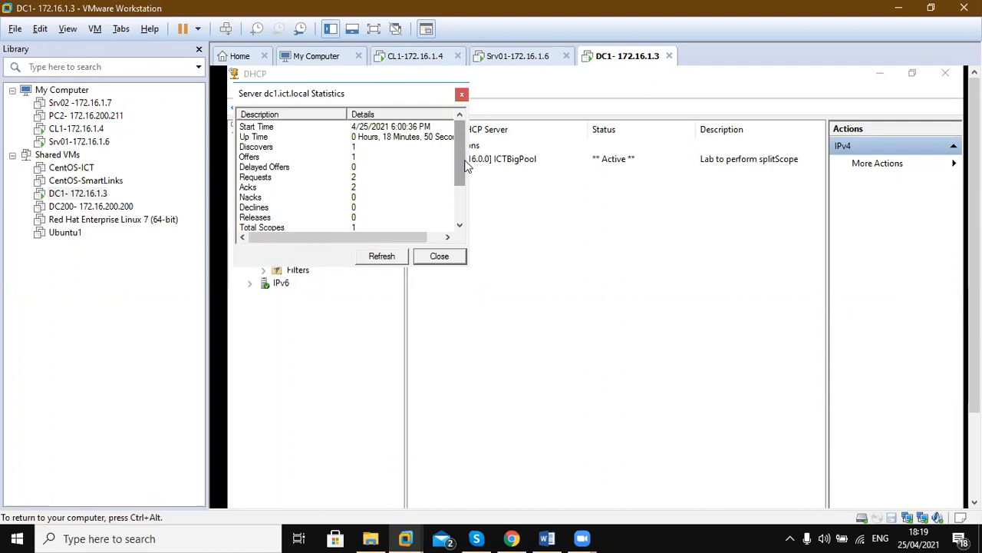
drag(465, 167, 465, 205)
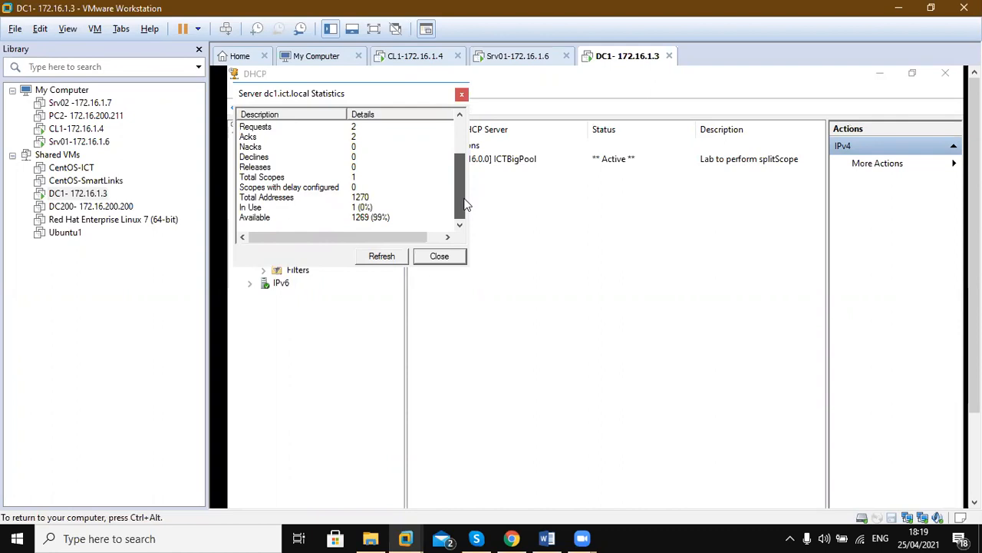
drag(465, 200, 446, 260)
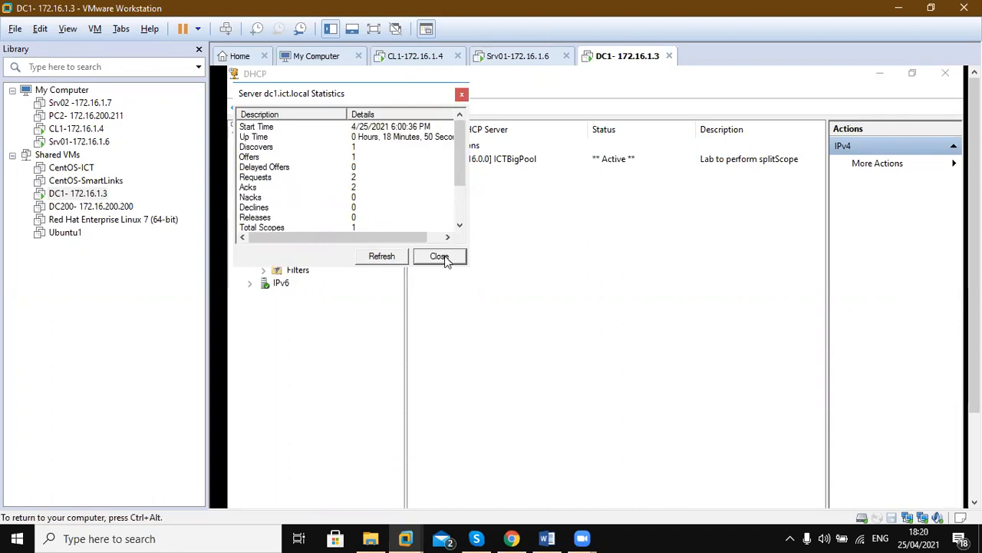
click(439, 257)
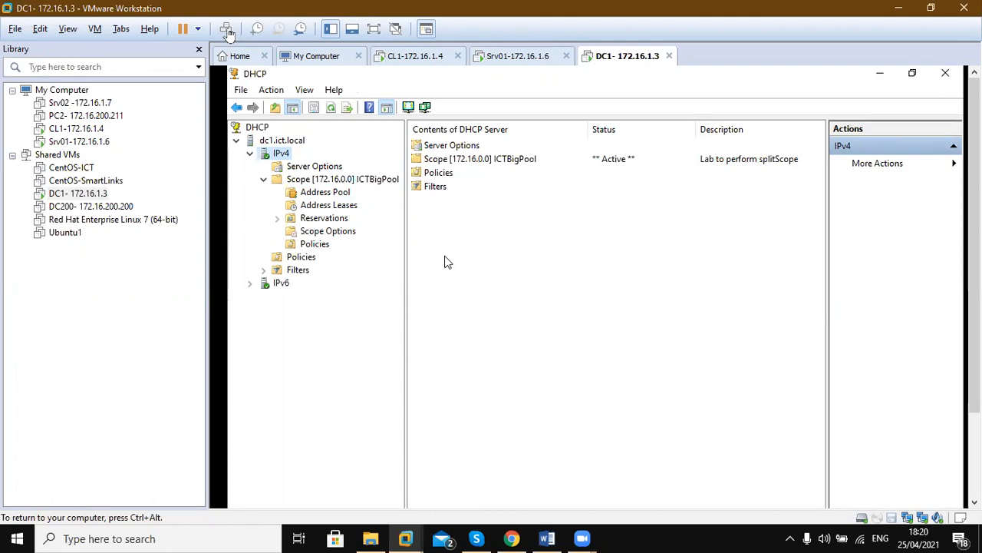
Step: Switch to the Srv01-172.16.1.6 virtual machine and dismiss its security options screen to return to Server Manager
click(228, 34)
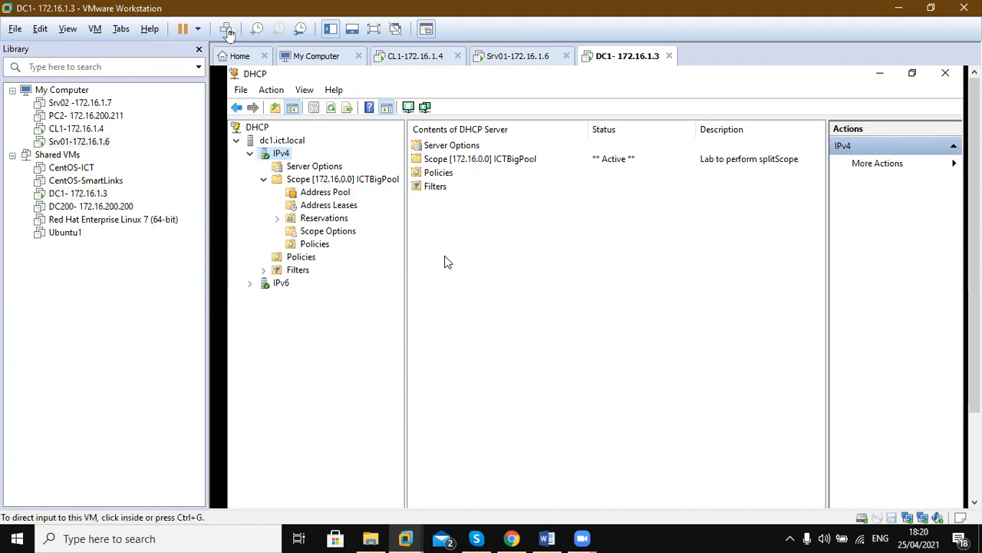
key(ctrl+shift+Tab)
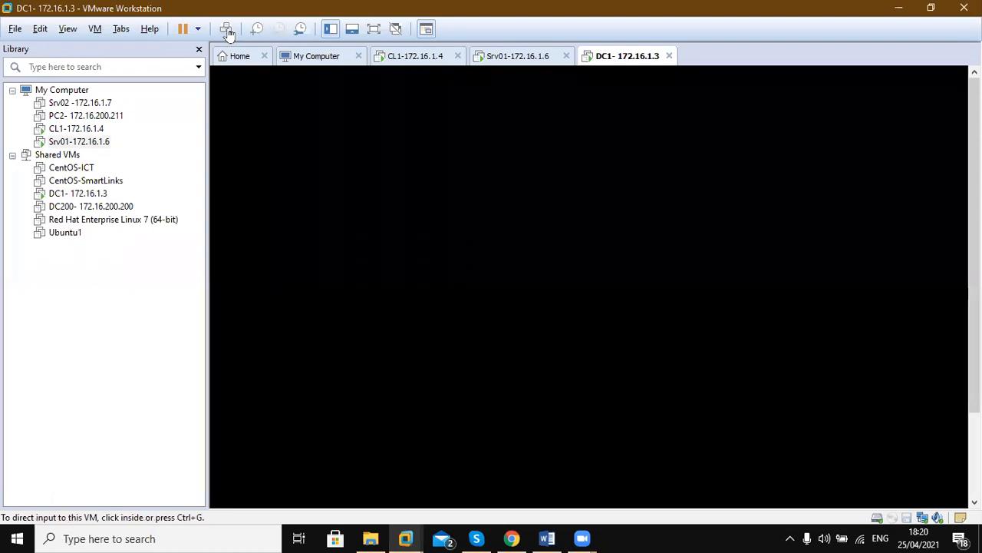
key(ctrl+shift+Tab)
click(226, 31)
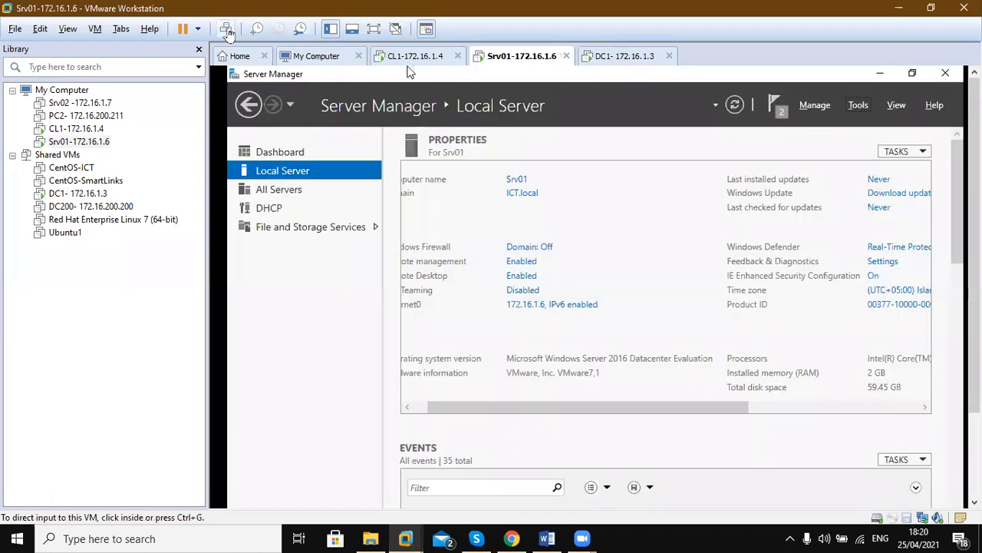
click(601, 412)
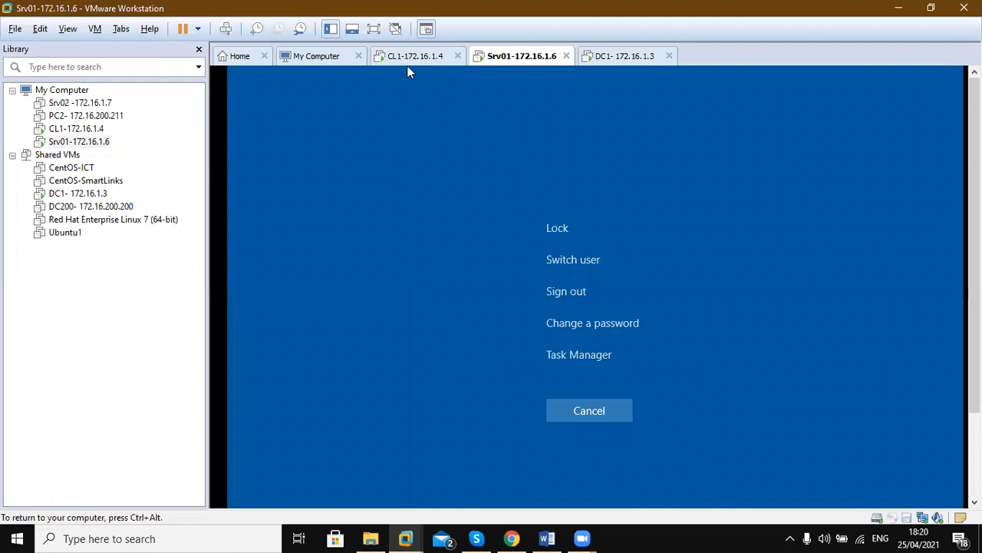
click(576, 412)
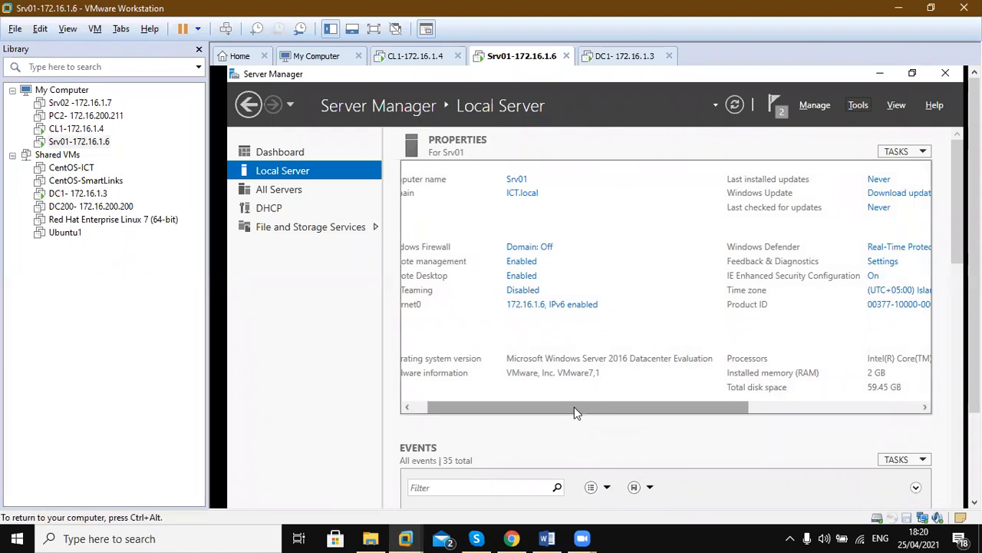
Step: Open the DHCP console on Srv01, expand the server's IPv4 node, and enlarge the window and its tree area
click(856, 106)
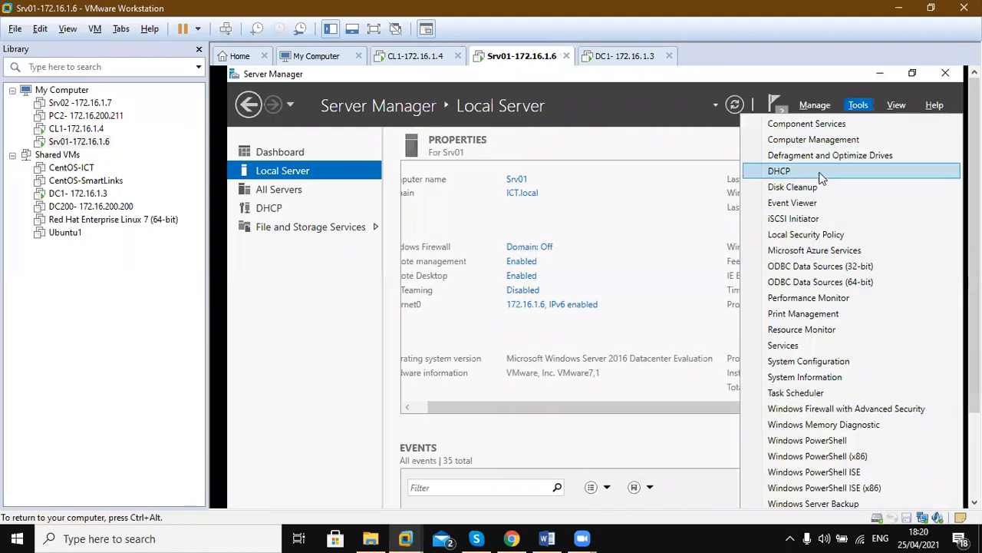
click(822, 177)
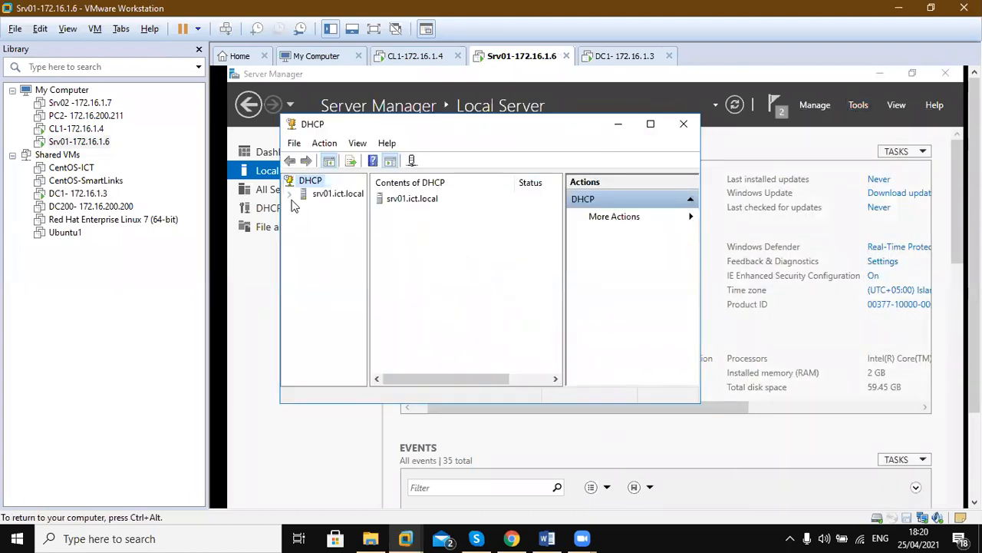
click(289, 195)
double_click(330, 208)
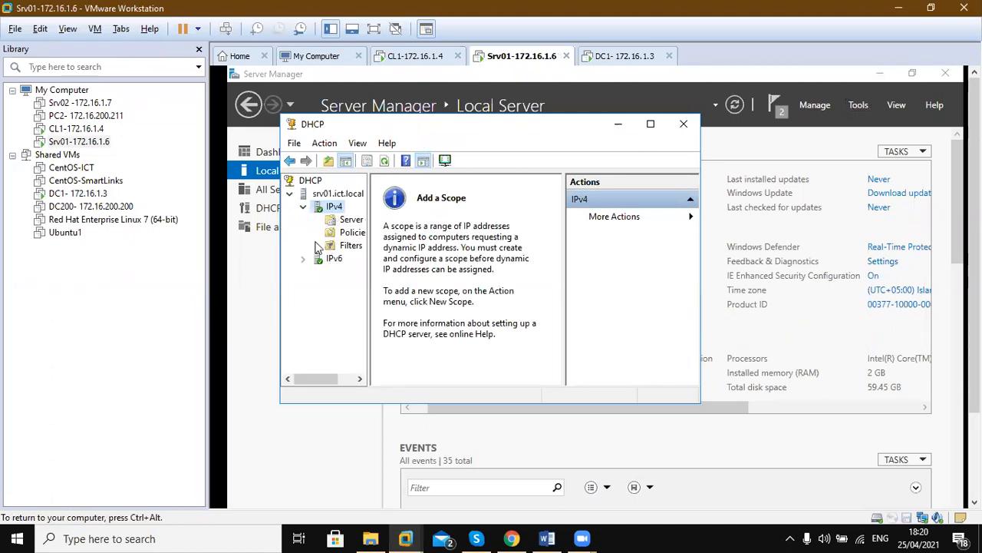
click(650, 125)
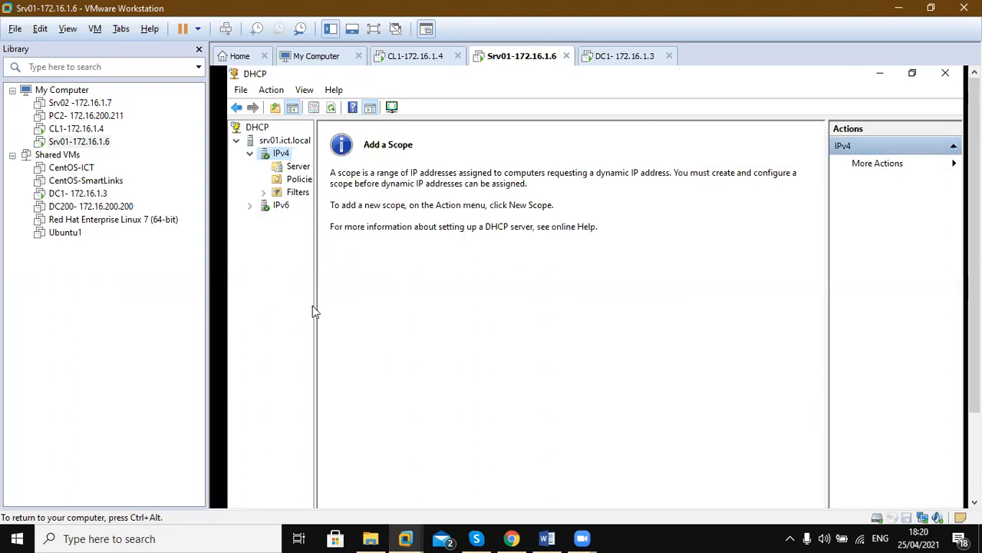
drag(314, 306, 386, 307)
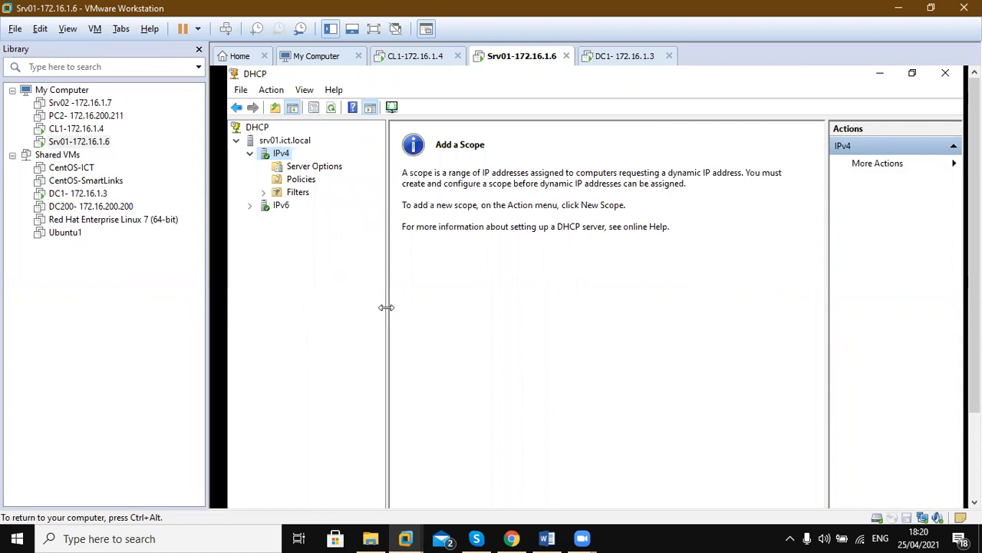
Step: Examine the Server Options, Policies and IPv4 contents of the Srv01 DHCP server for existing configuration
click(315, 169)
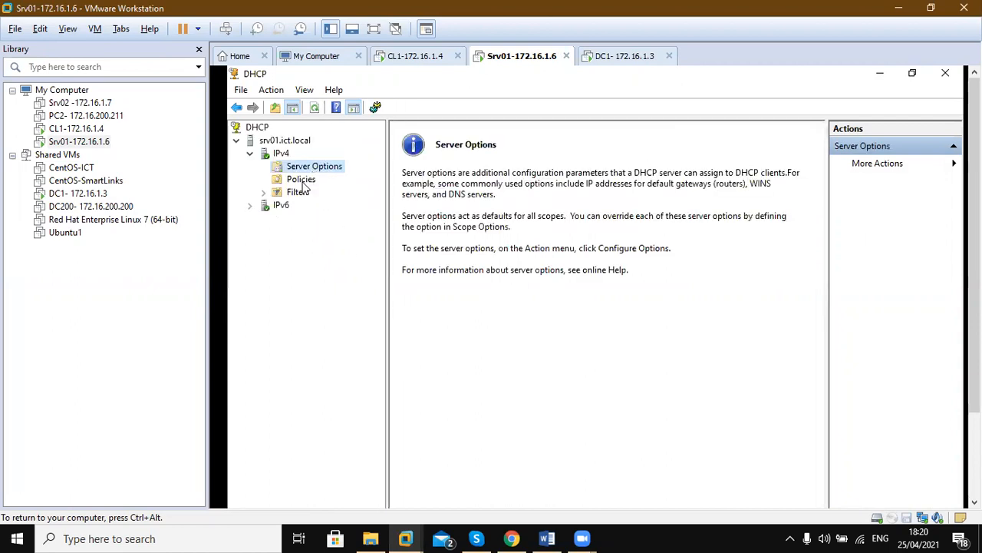
click(303, 183)
click(281, 154)
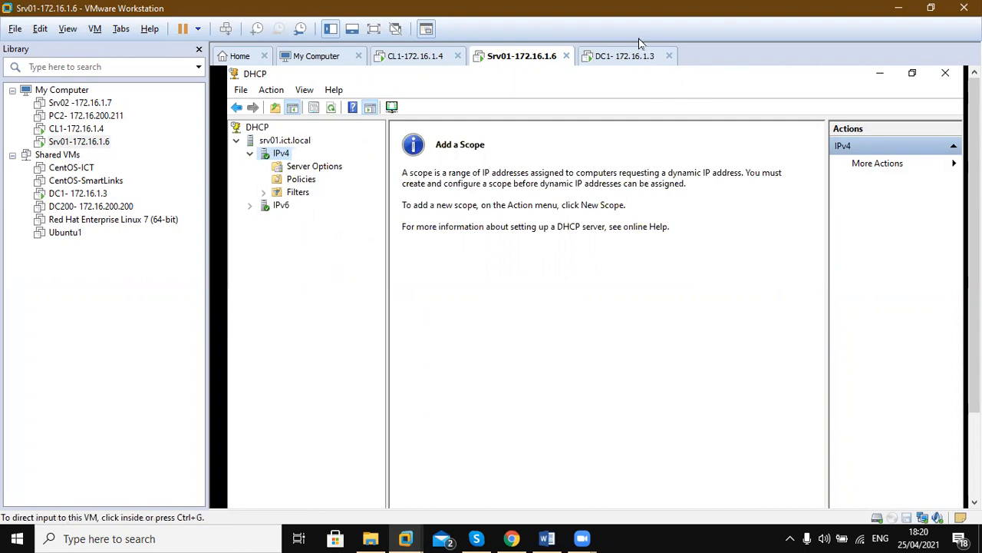
Step: Return to the DC1 virtual machine and start the Split-Scope wizard for the 172.16.0.0 ICTBigPool scope, passing its introduction
click(624, 60)
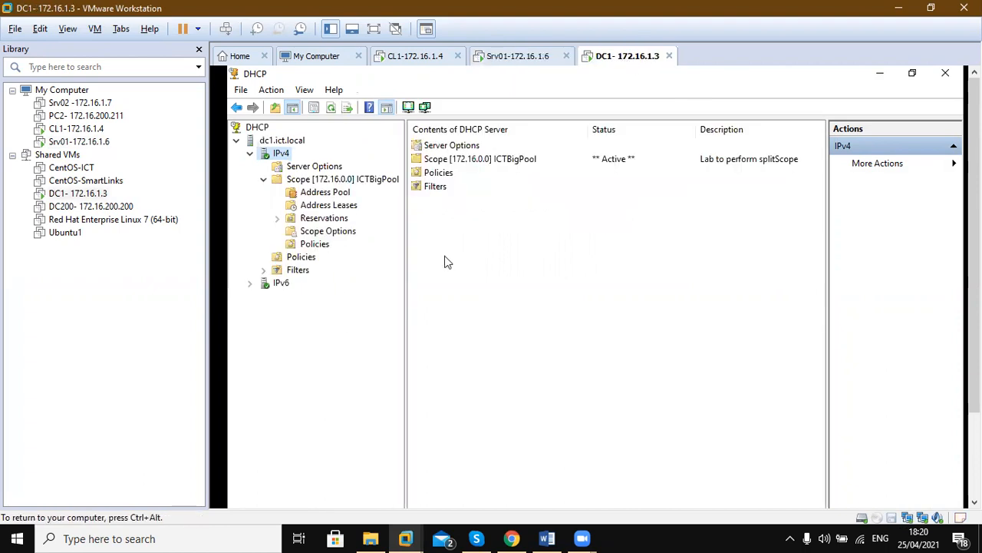
click(300, 181)
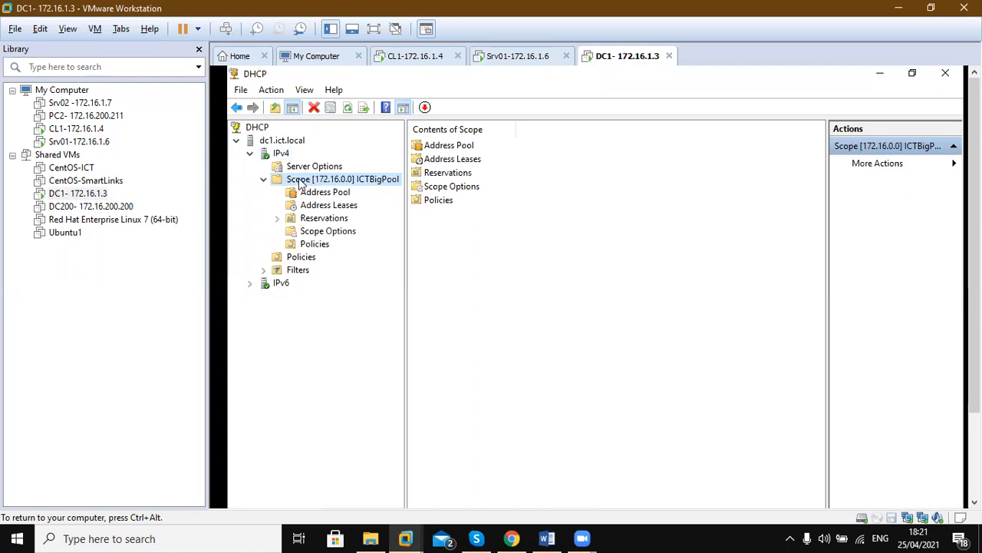
right_click(299, 181)
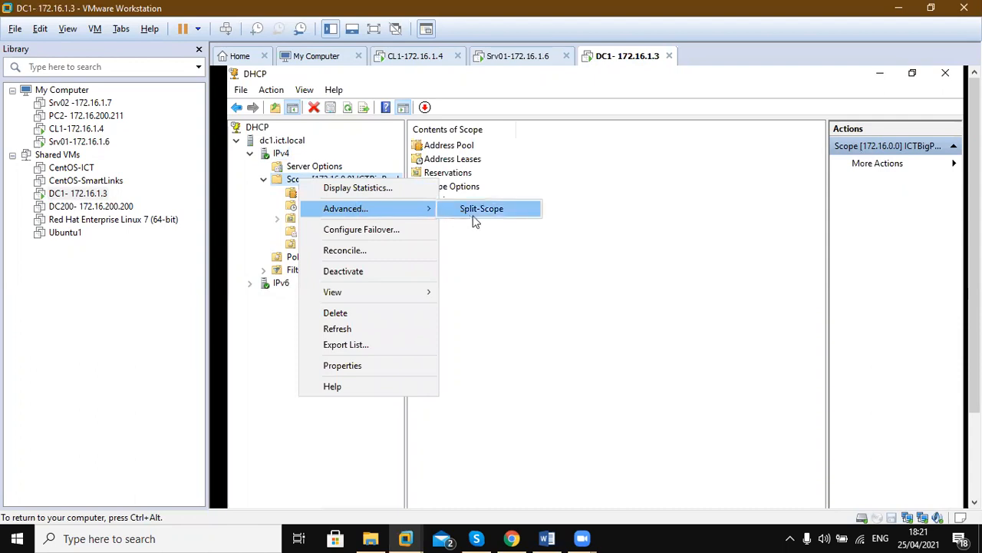
click(465, 210)
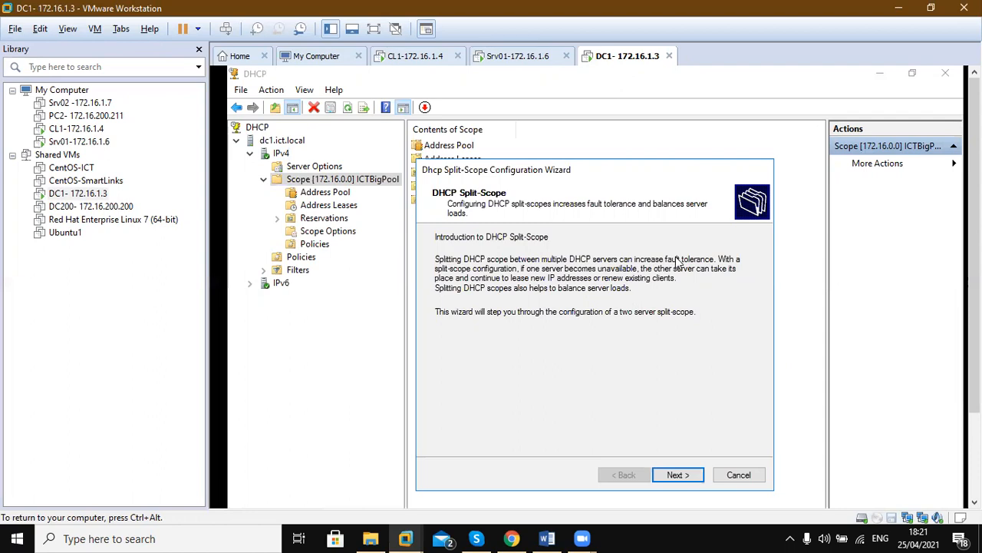
click(675, 475)
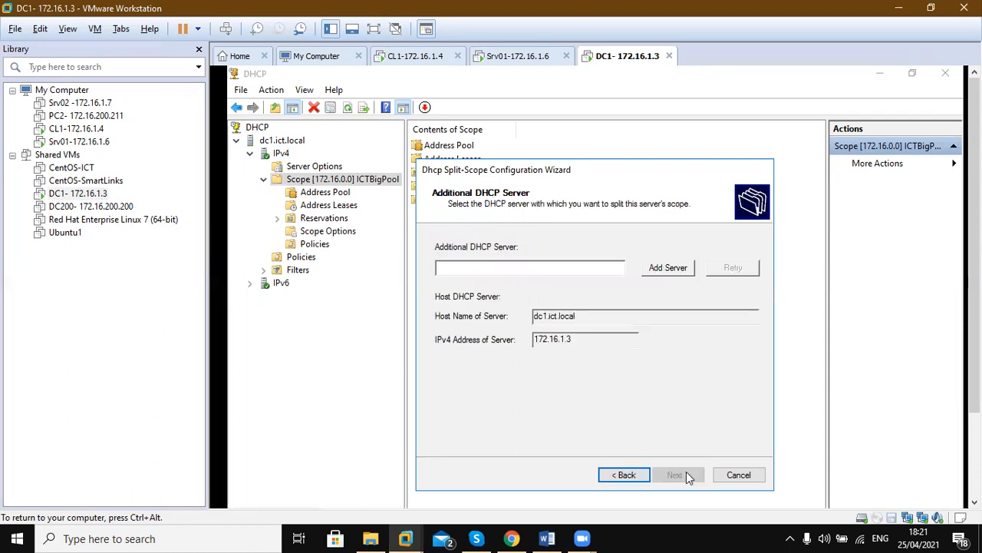
Step: Add SRV01 from ICT.local as the additional DHCP server, checking its name, and proceed to the split percentage settings
click(662, 270)
click(707, 277)
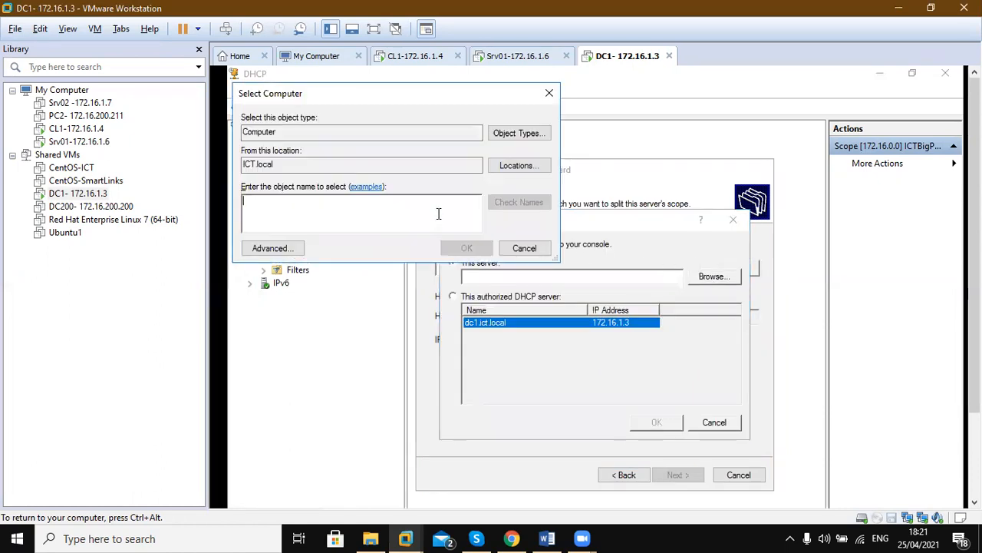
text(Srv01)
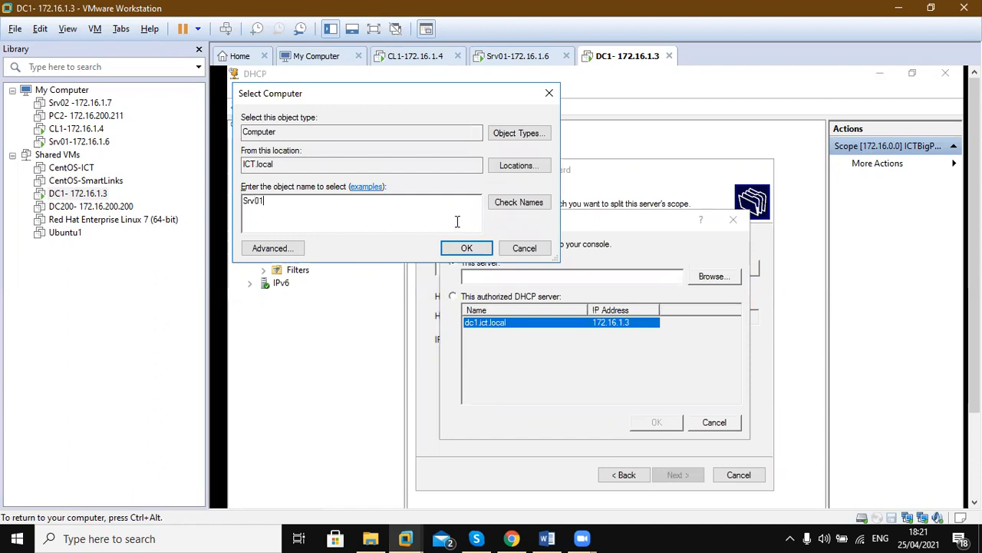
click(516, 204)
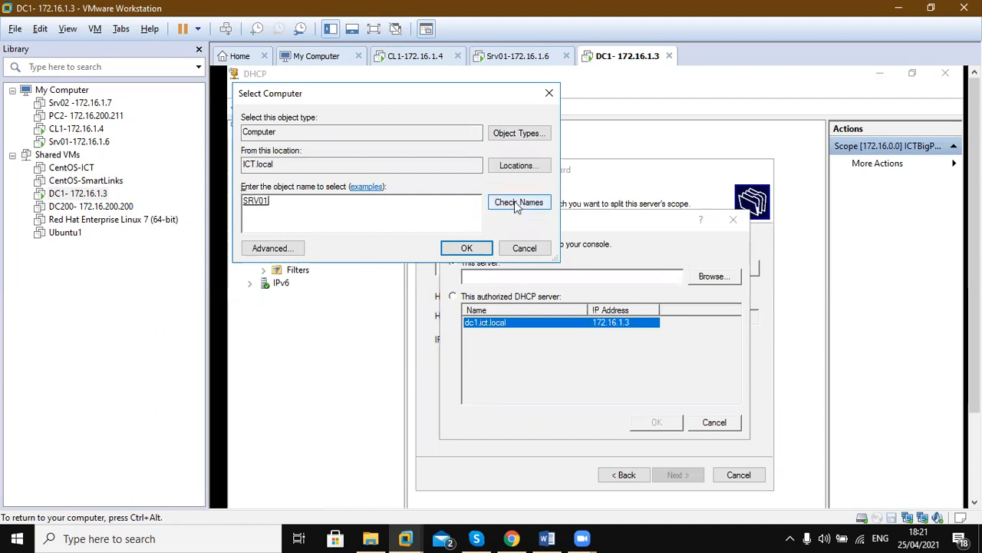
click(465, 250)
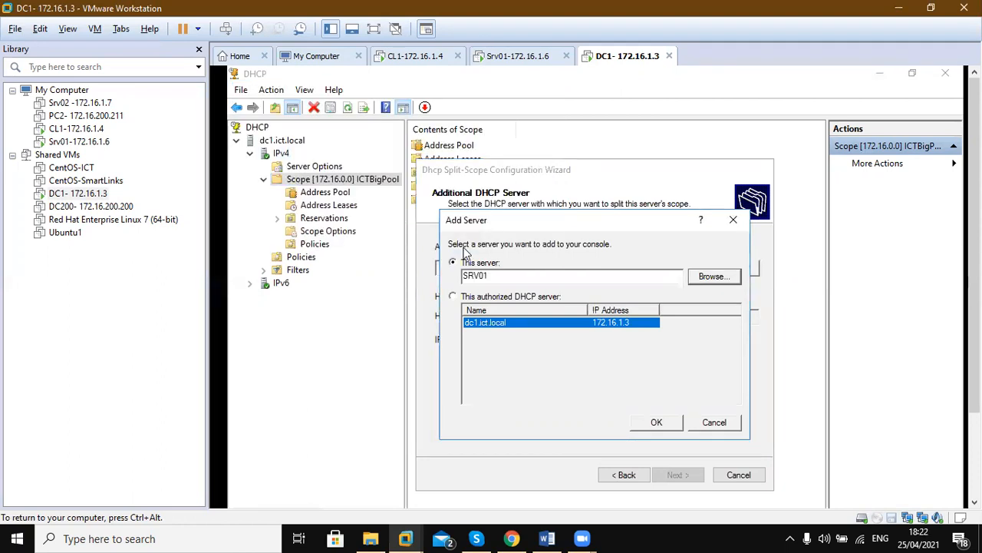
click(654, 423)
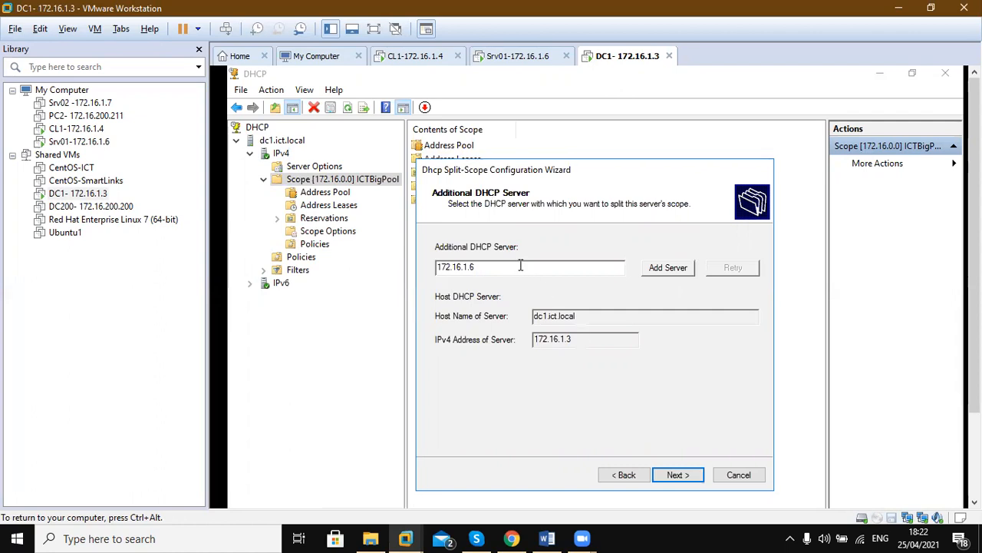
click(668, 268)
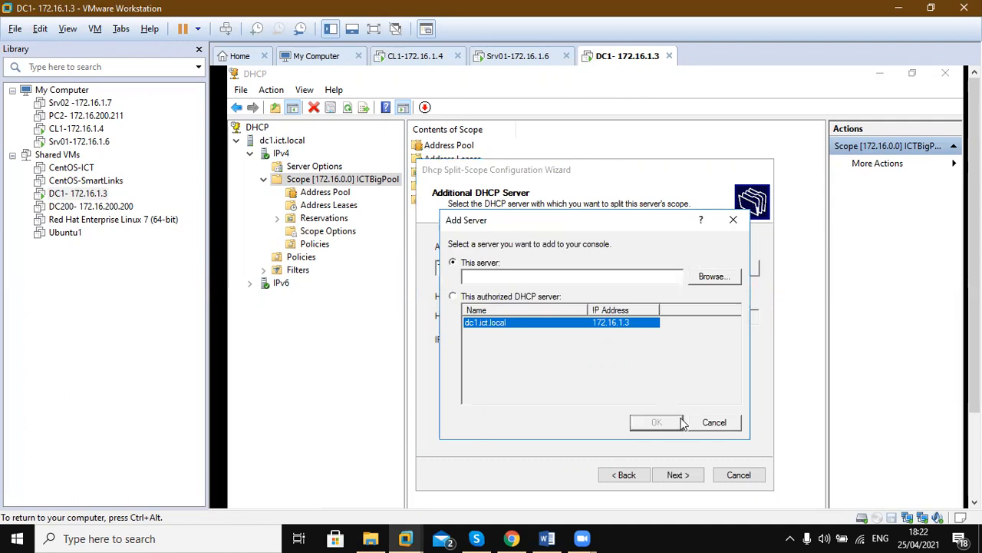
click(711, 423)
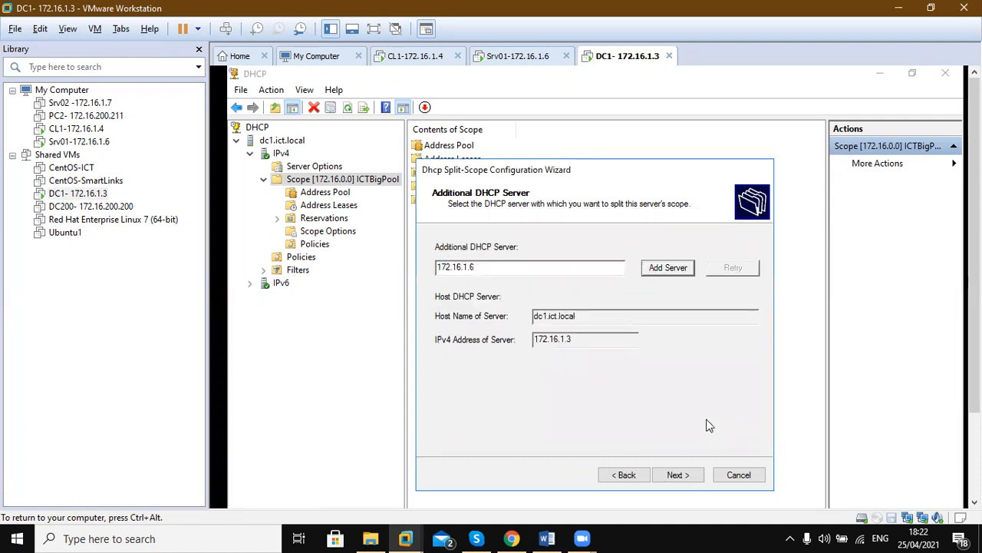
click(678, 475)
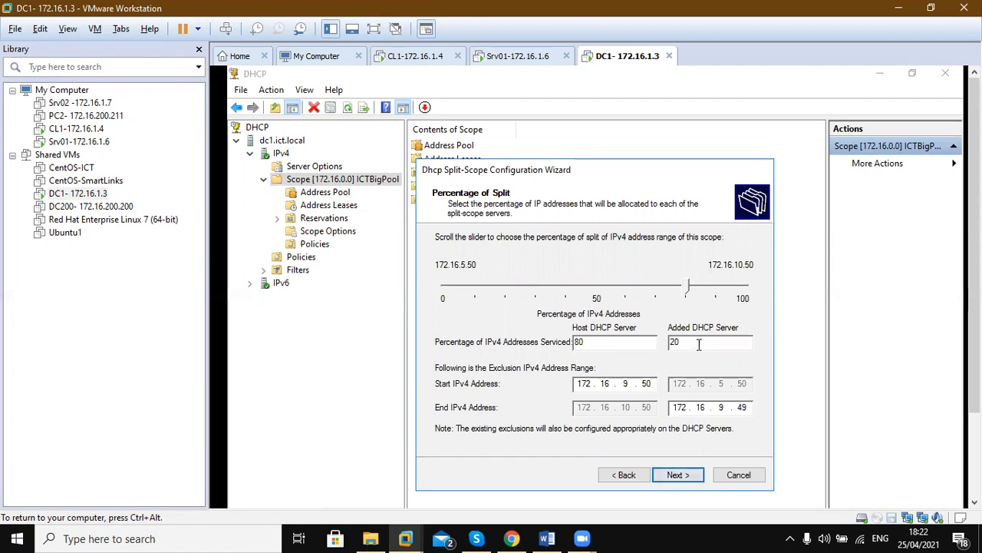
Step: Set the address split to 50 percent for each DHCP server, check the resulting exclusion range addresses, and proceed to the offer delay settings
drag(687, 286, 597, 298)
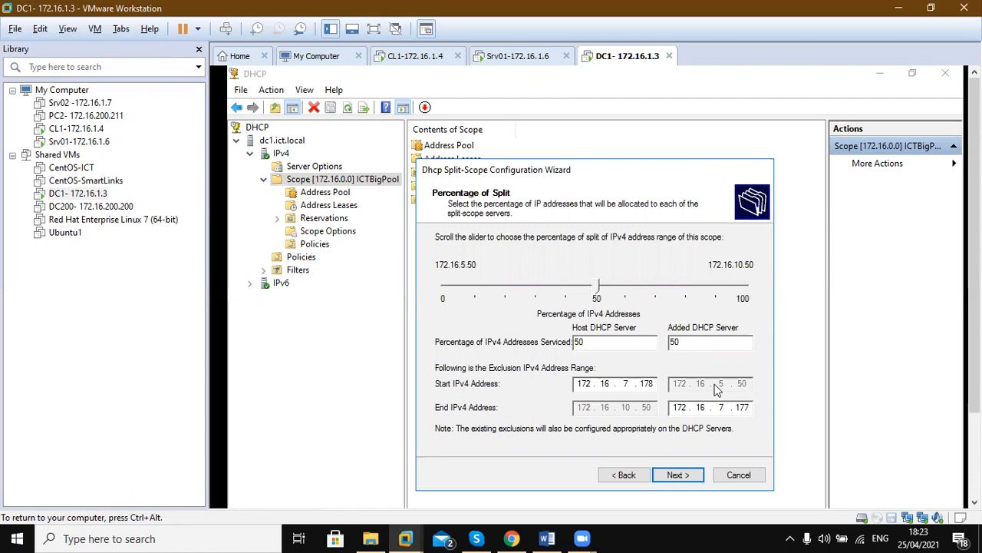
drag(739, 410, 752, 408)
drag(641, 383, 662, 391)
click(688, 477)
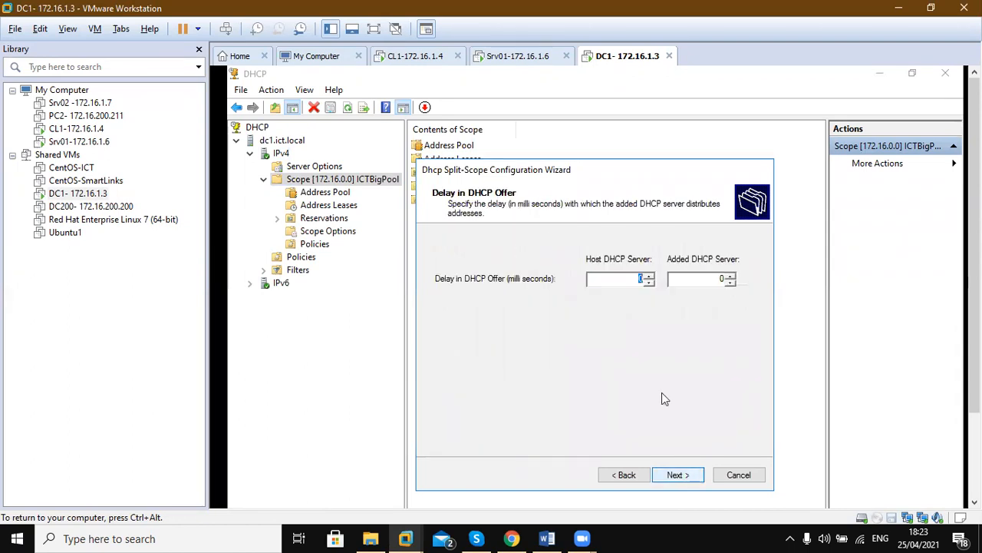
Step: Set the DHCP offer delay of the added server to 1 millisecond and continue to the configuration summary
click(631, 278)
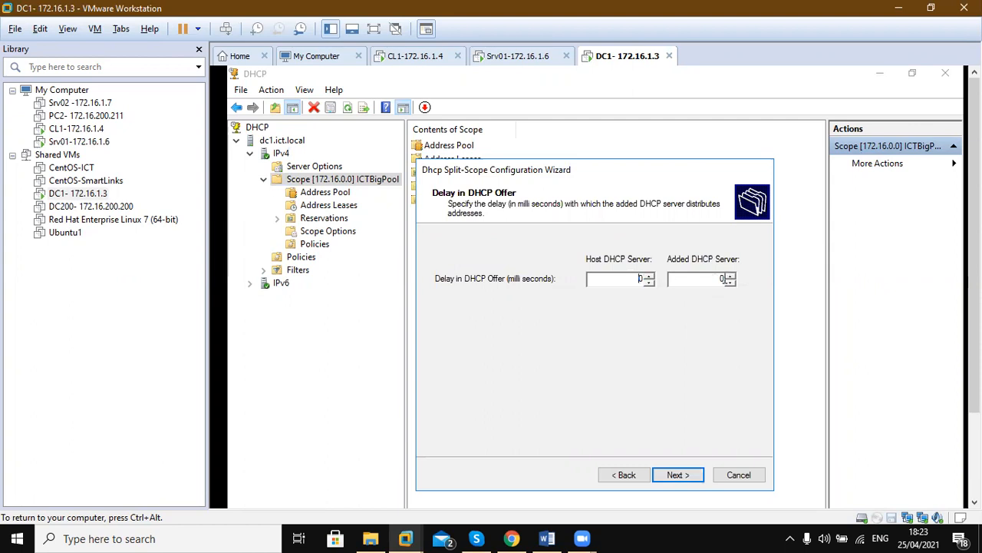
double_click(723, 279)
text(1)
click(623, 280)
click(624, 278)
click(679, 475)
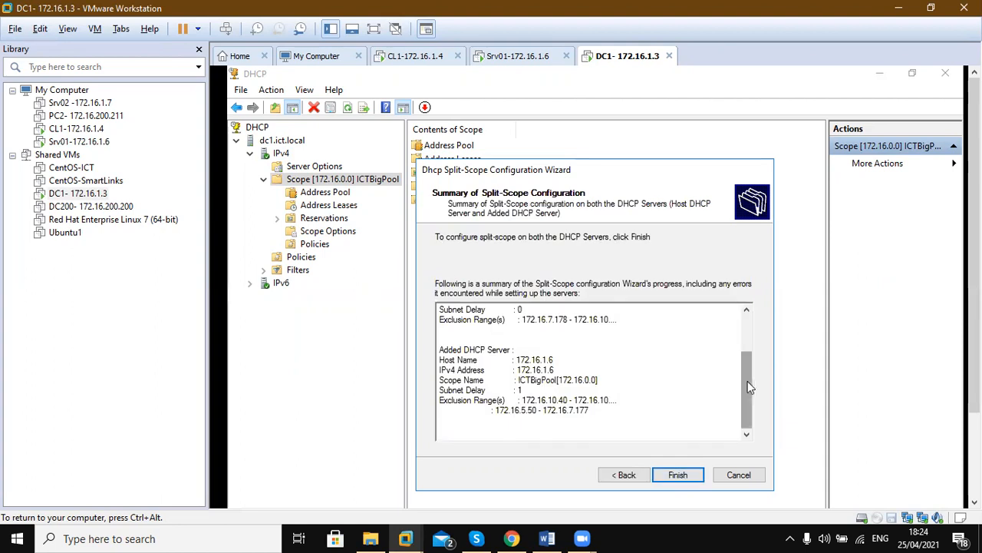
Step: Review the split-scope summary for both servers, apply the configuration, and close the wizard after checking its status list
drag(747, 381, 750, 328)
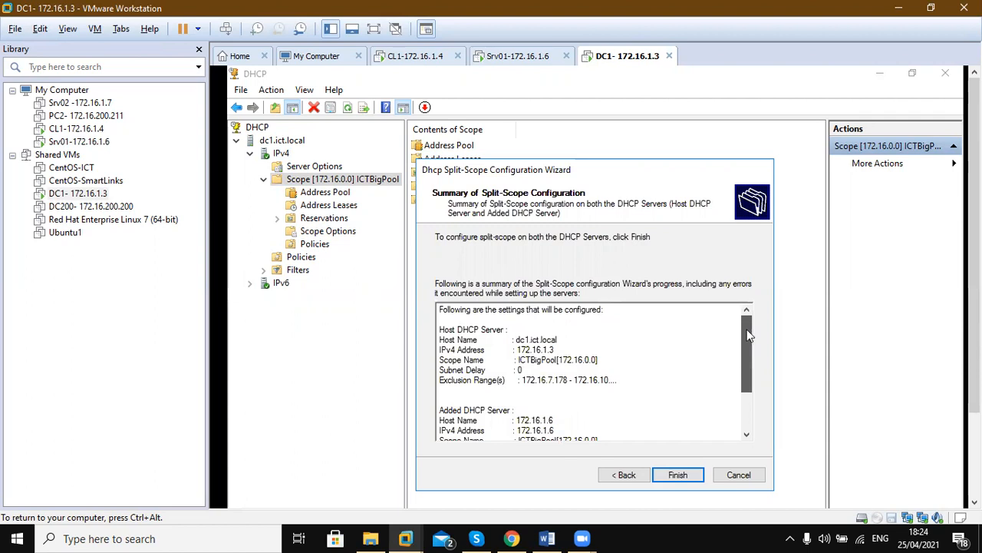
drag(749, 350, 749, 357)
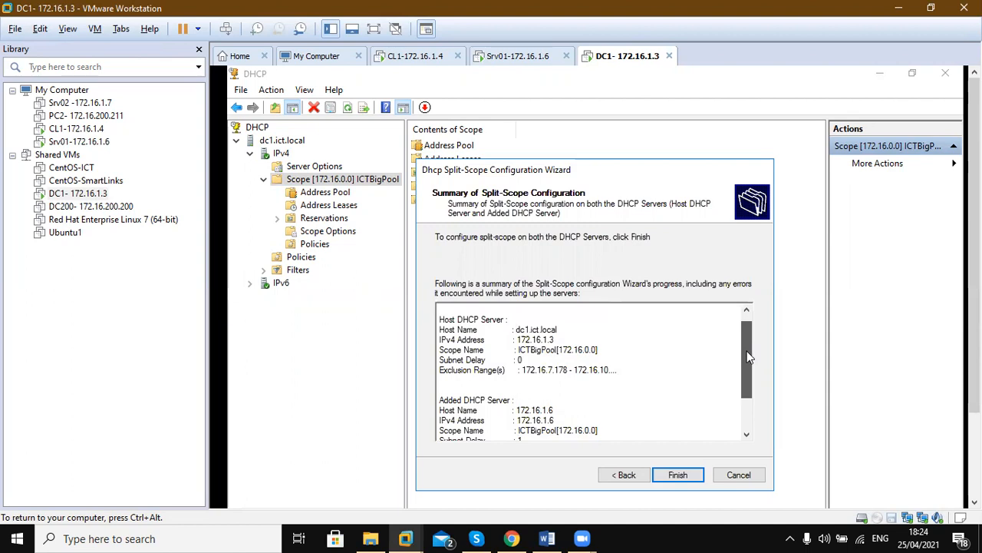
drag(749, 356, 750, 385)
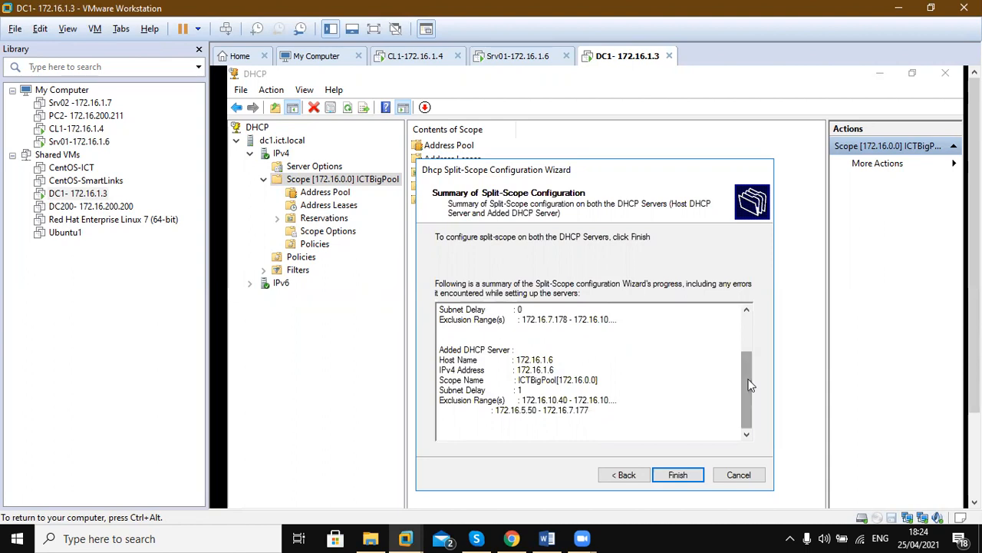
click(685, 476)
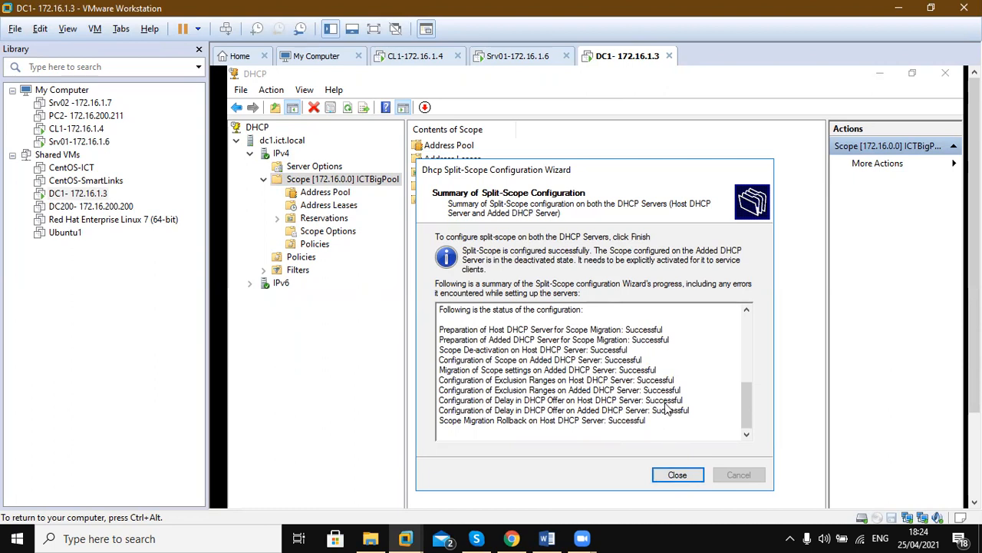
mouse_move(745, 399)
mouse_down()
mouse_move(752, 326)
mouse_move(753, 414)
mouse_up()
click(678, 475)
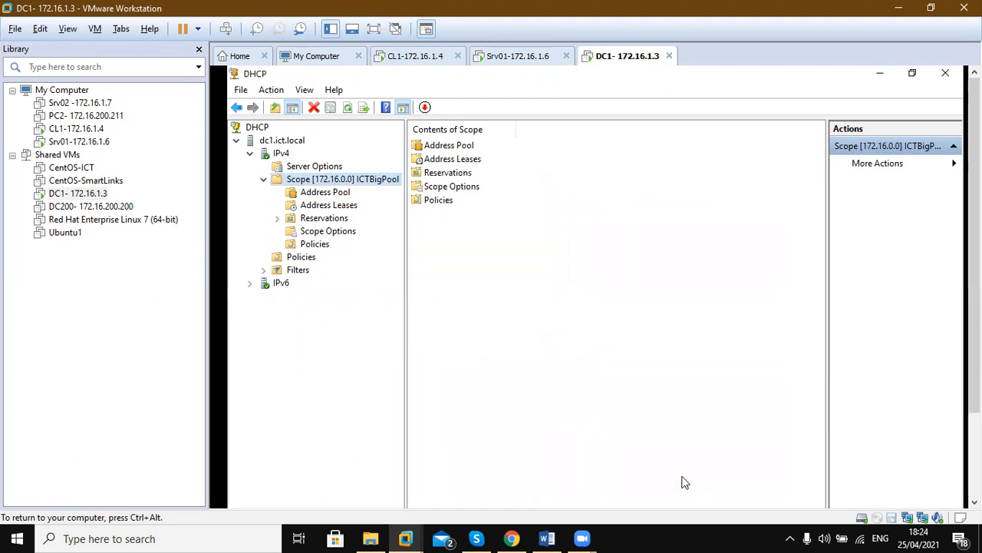
Step: View the ICTBigPool address pool on DC1, and reopen the DHCP console on Srv01 with an enlarged window and tree area
click(320, 195)
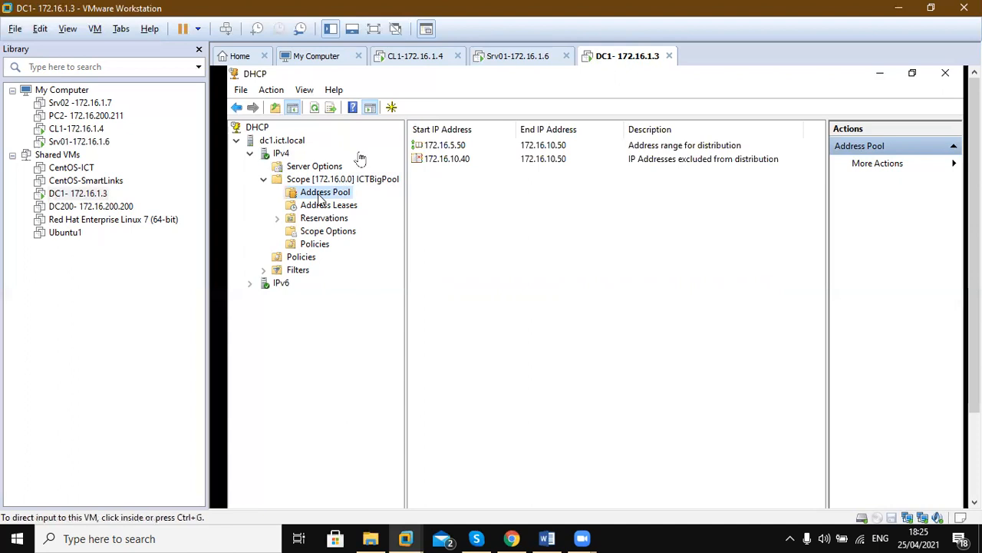
click(516, 60)
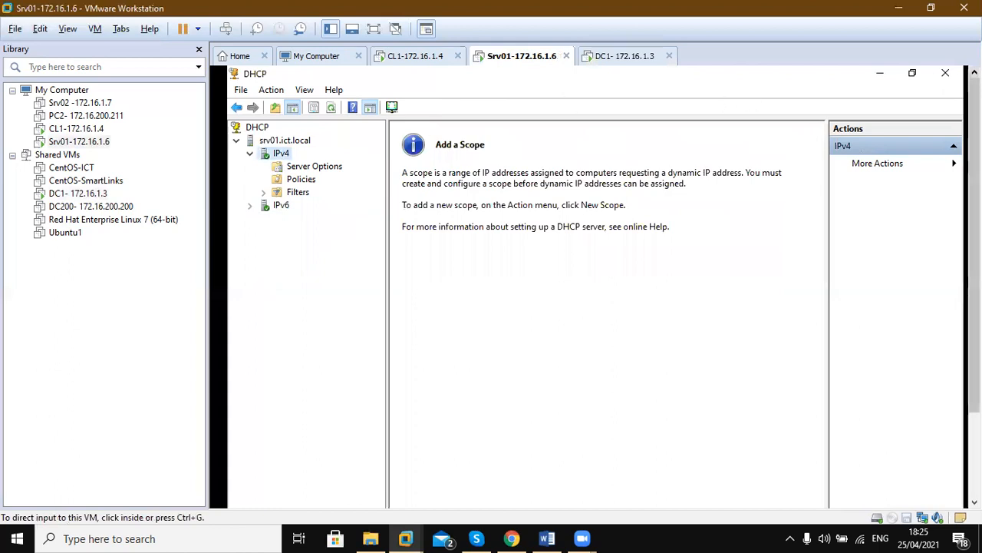
click(945, 73)
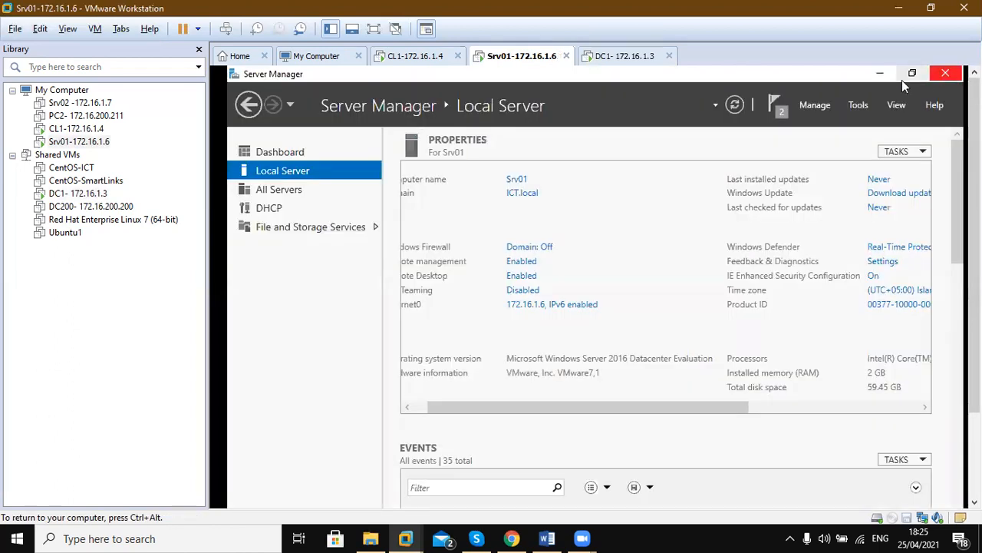
click(859, 104)
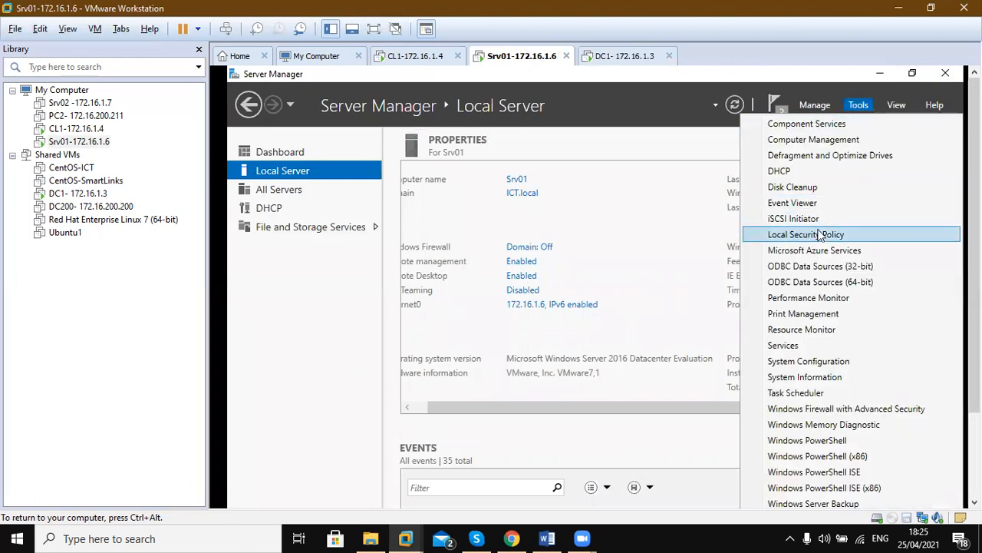
click(820, 175)
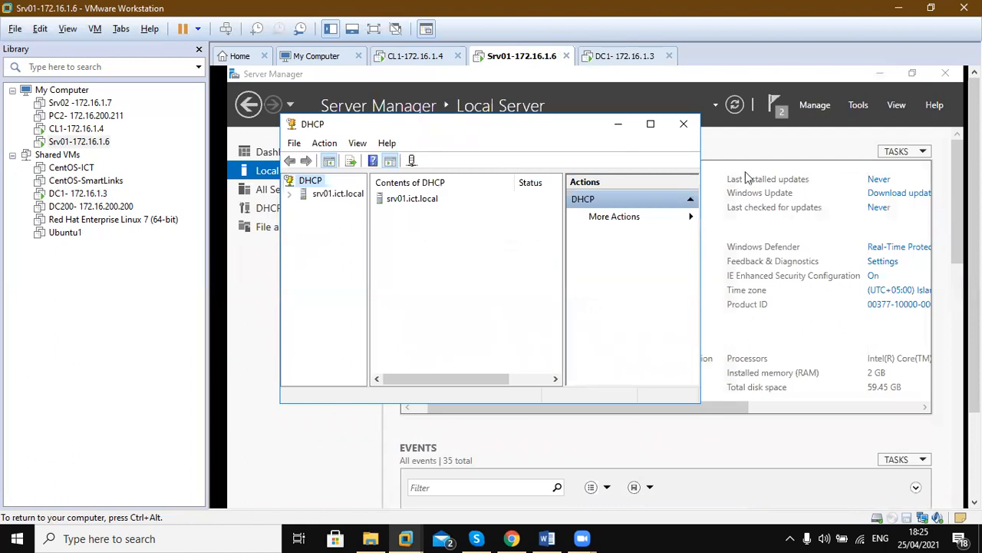
click(650, 124)
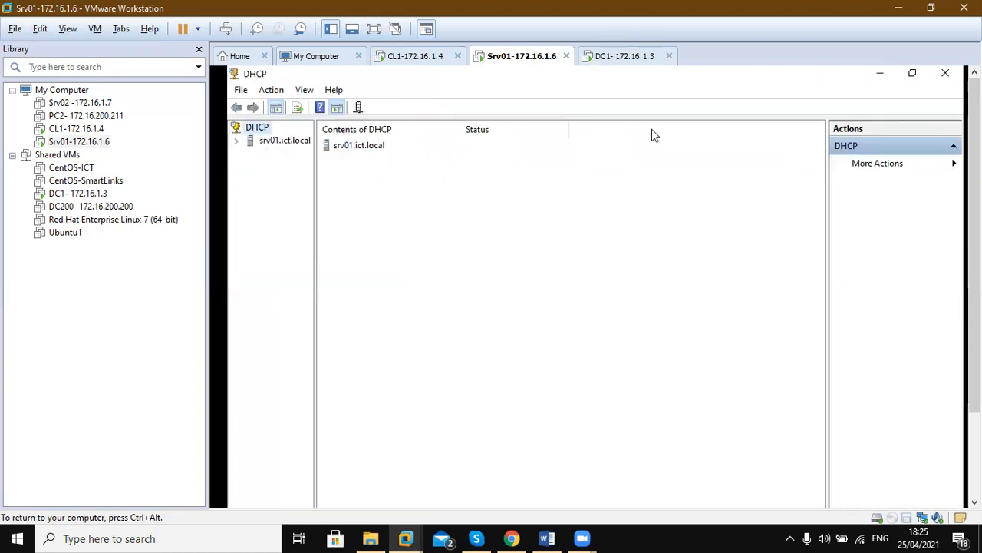
drag(315, 251, 364, 252)
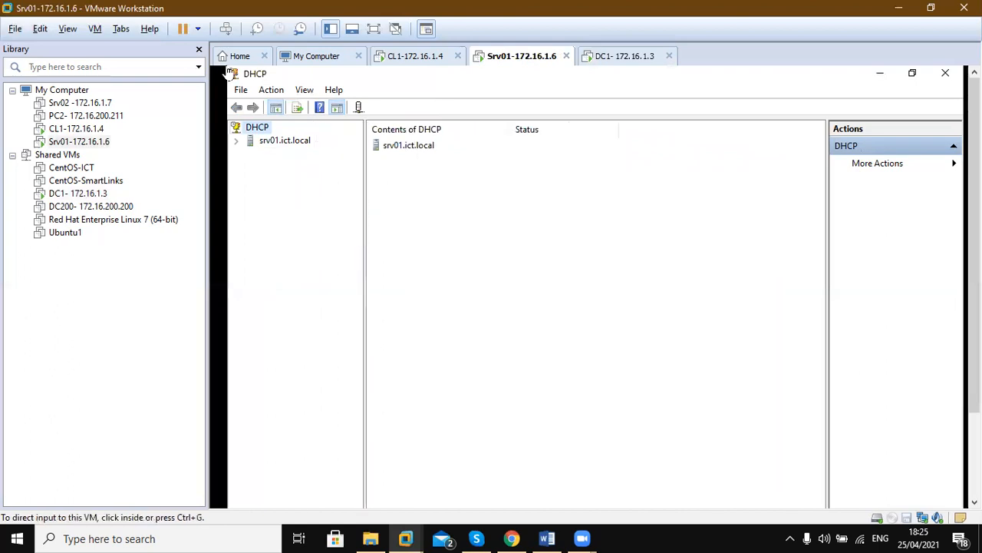
Step: Expand the IPv4 node and ICTBigPool scope on Srv01 and examine the scope's address pool and address leases
click(238, 143)
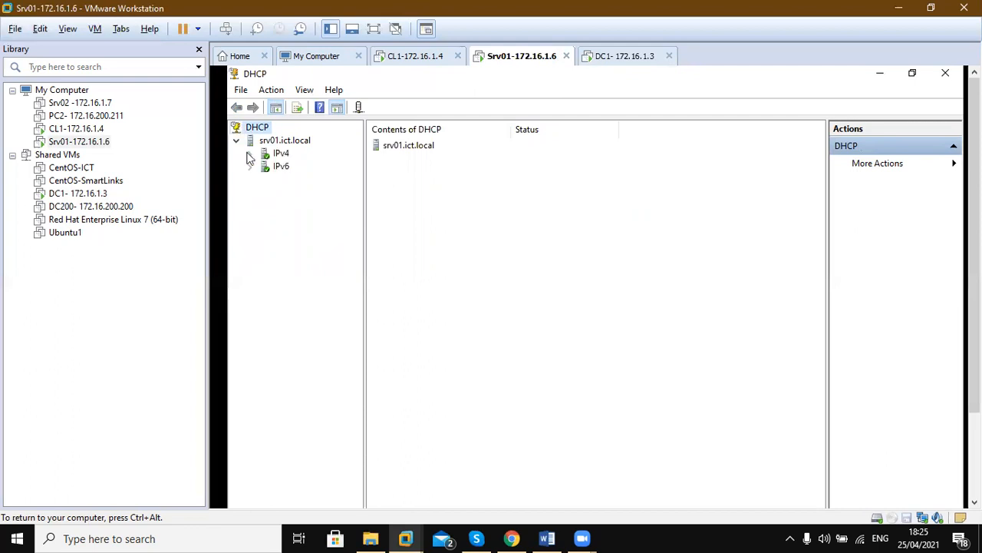
click(249, 155)
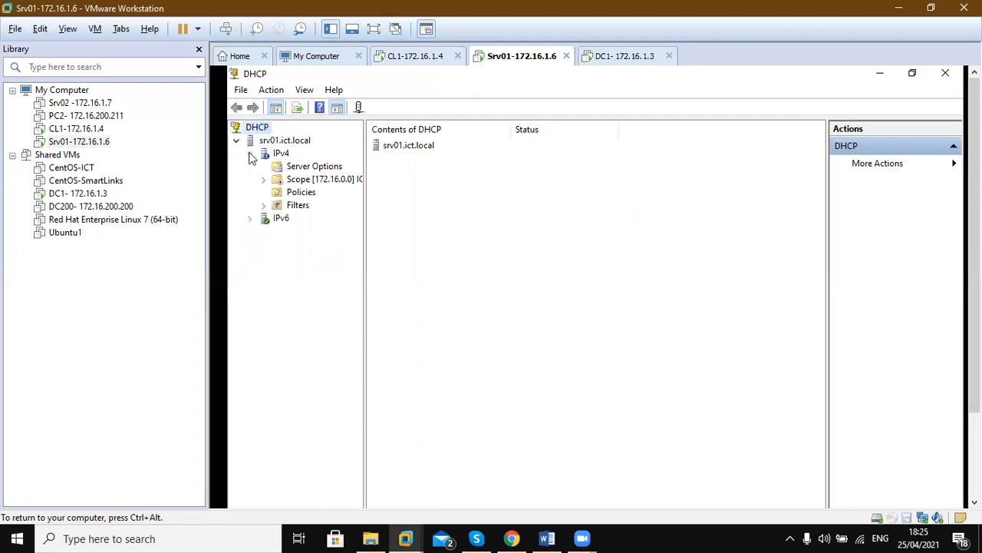
drag(361, 222, 442, 233)
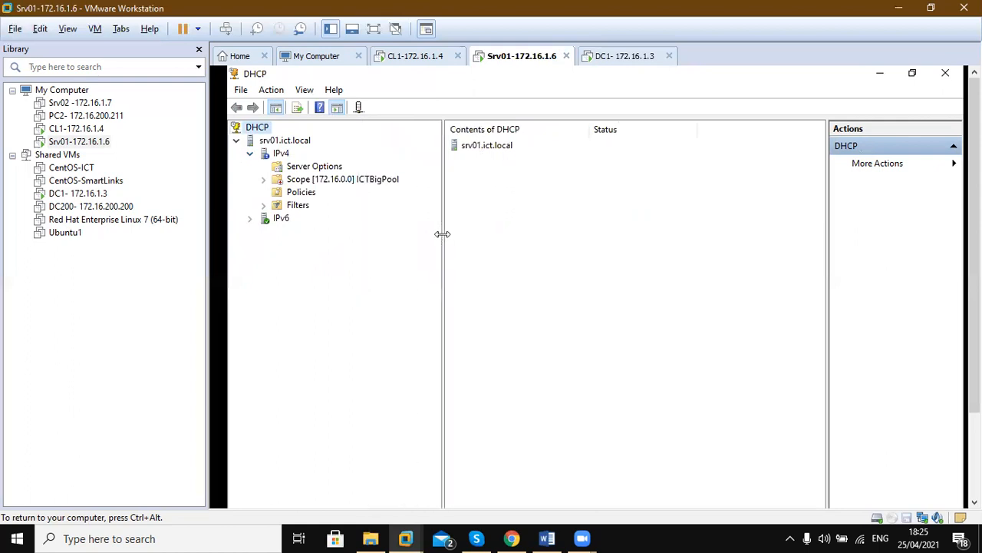
click(376, 184)
double_click(377, 185)
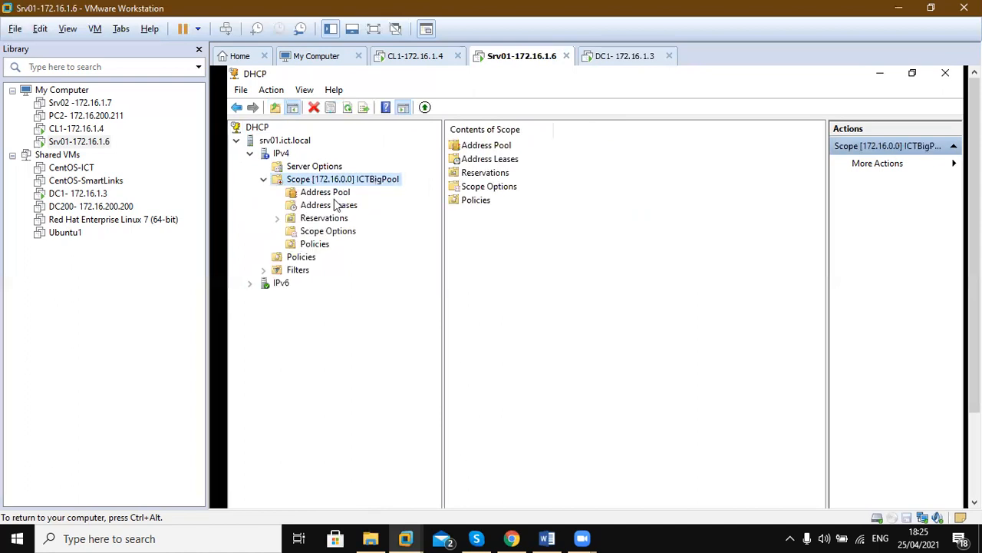
click(332, 195)
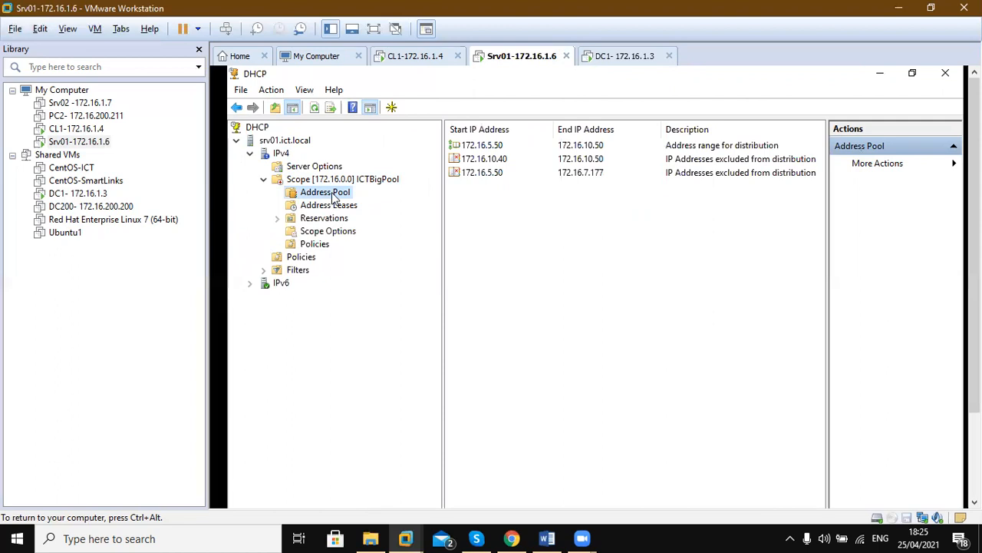
click(333, 208)
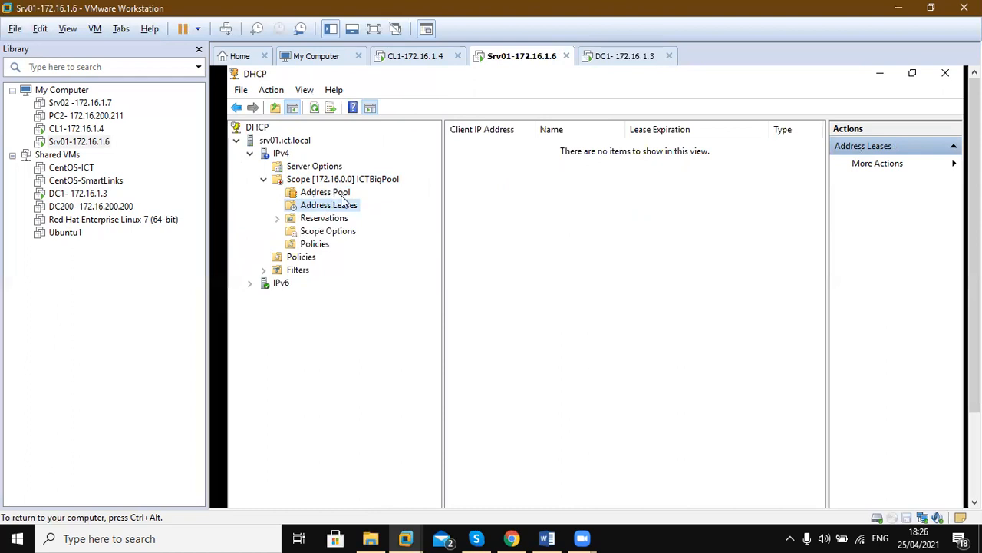
Step: Activate the 172.16.0.0 ICTBigPool scope on the Srv01 DHCP server
click(327, 180)
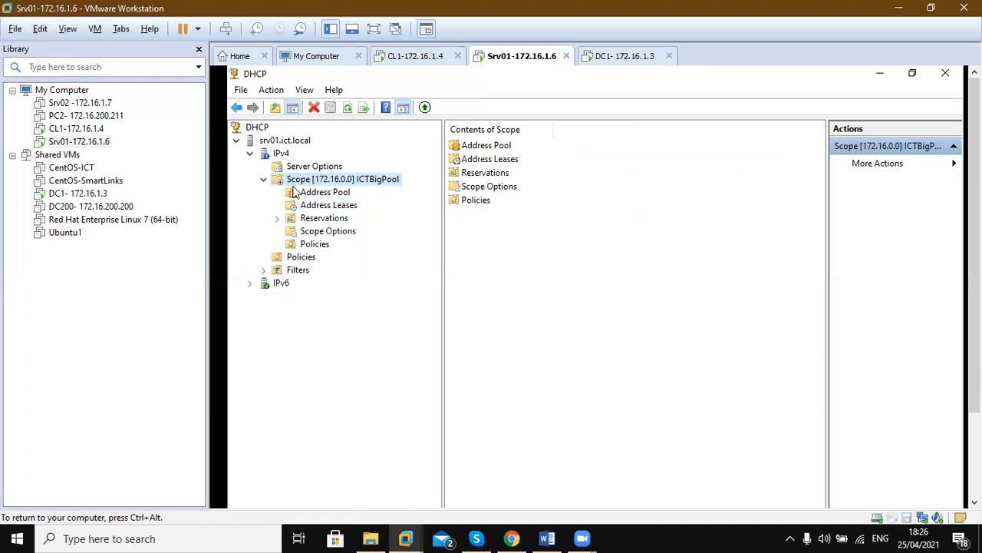
right_click(299, 182)
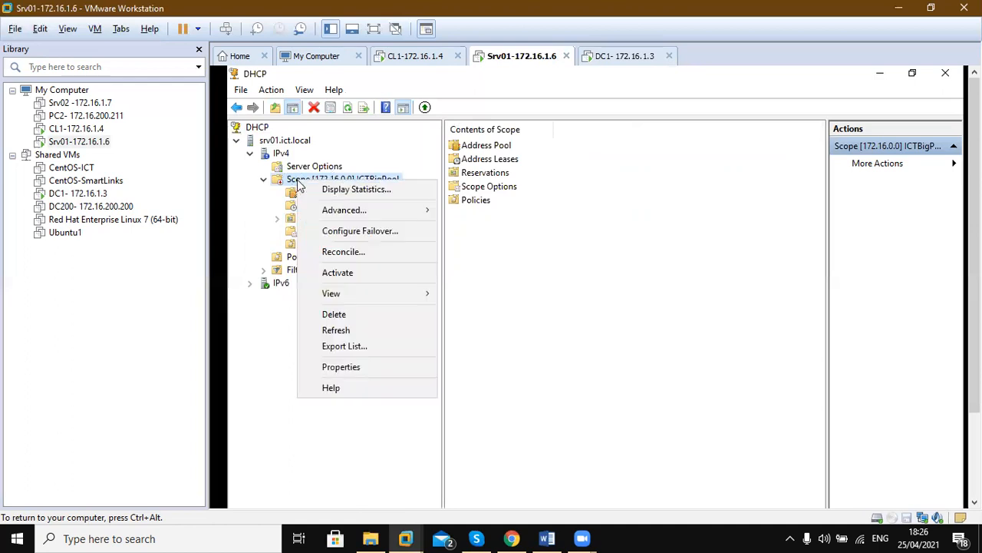
click(338, 274)
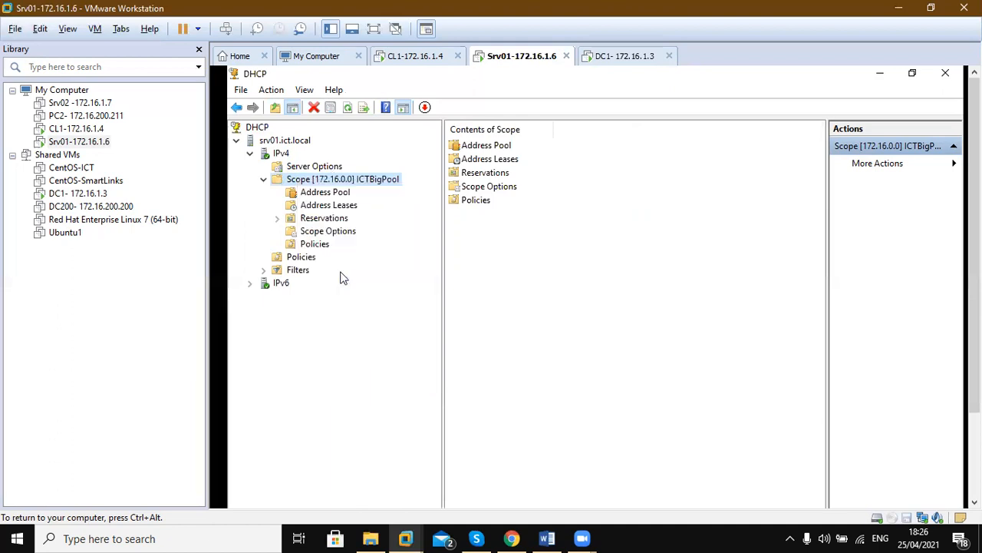
Step: Display the DHCP statistics for the IPv4 node of Srv01
click(278, 154)
right_click(278, 154)
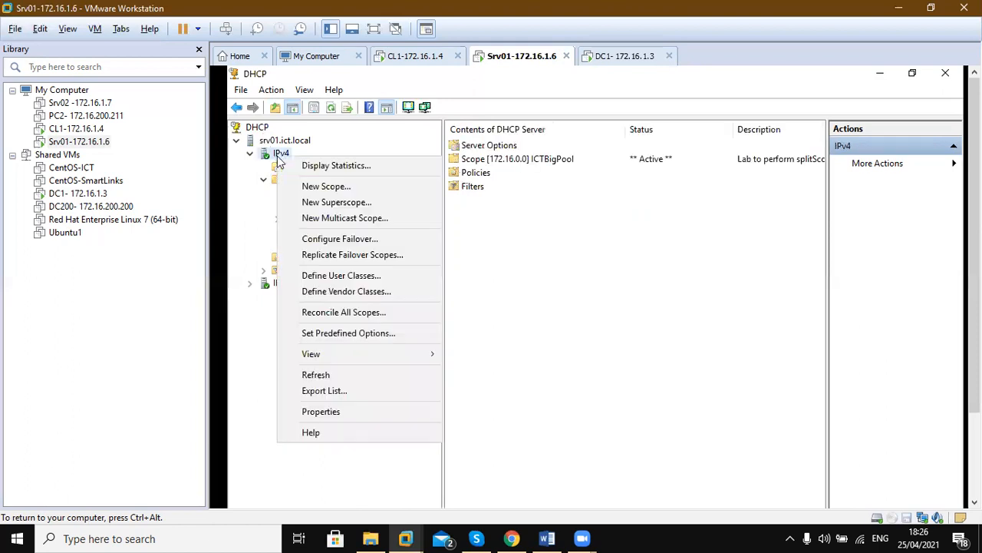
click(322, 170)
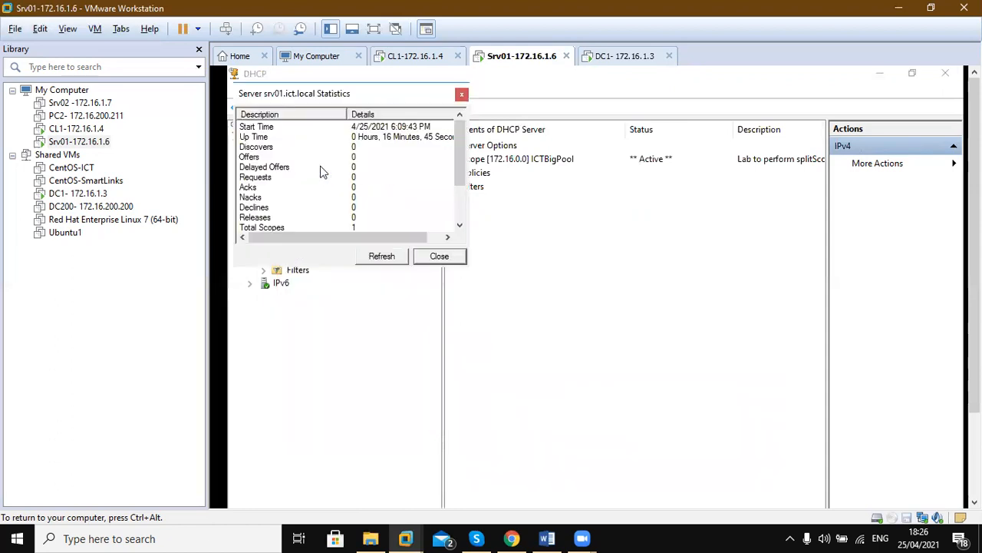
Step: Examine the remaining entries of the Srv01 server statistics, down to total and available addresses, and close them
drag(456, 144, 461, 200)
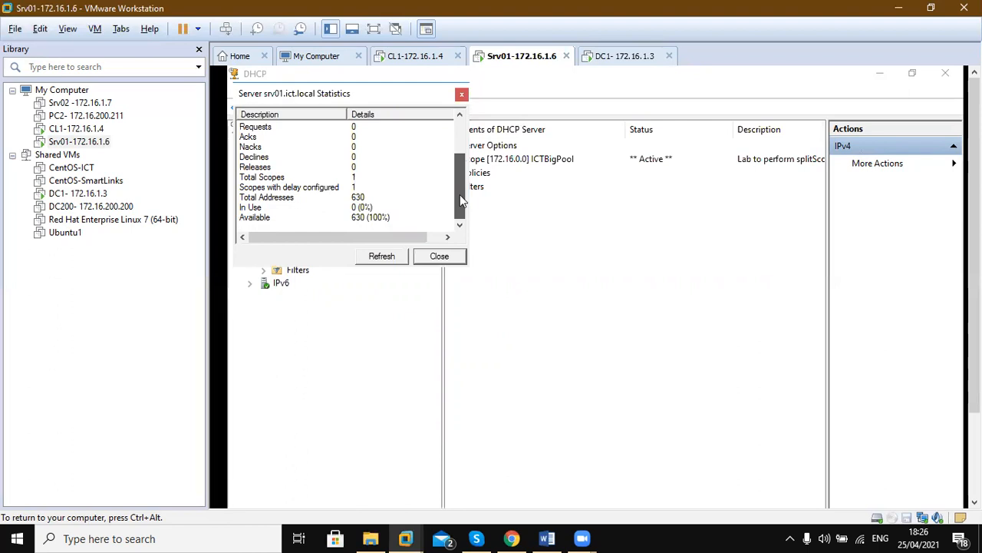
click(443, 258)
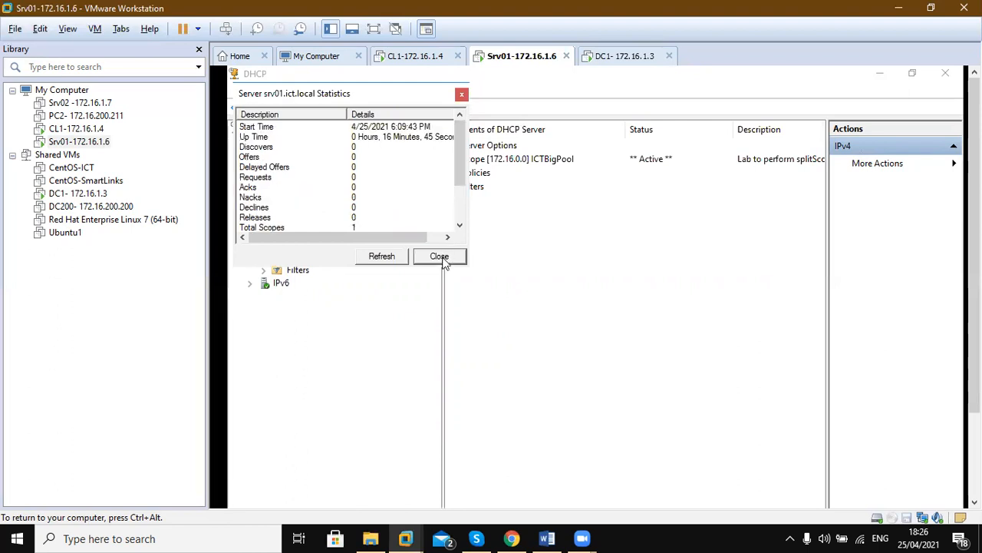
click(440, 257)
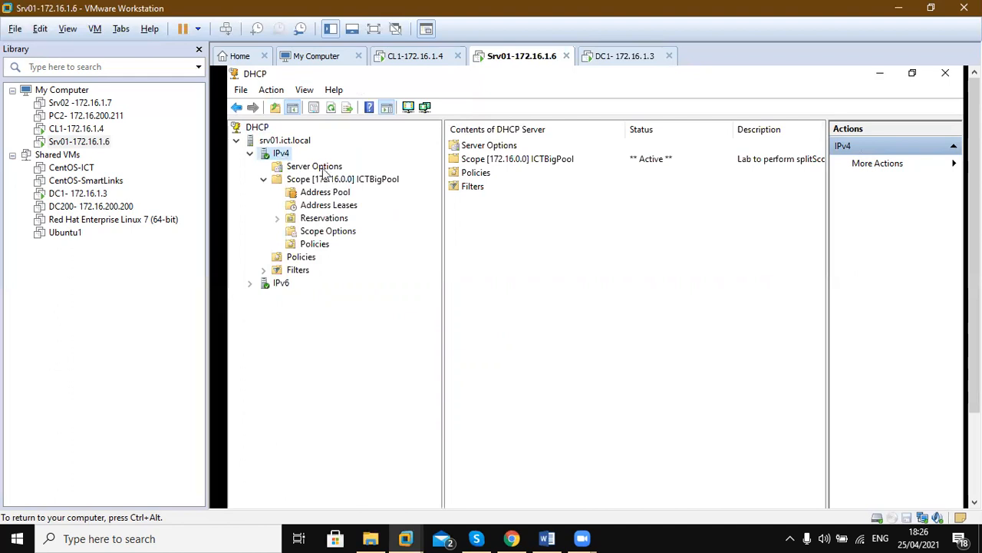
Step: Review the filter, failover and advanced settings in the IPv4 properties of Srv01, and close them without changes
right_click(274, 152)
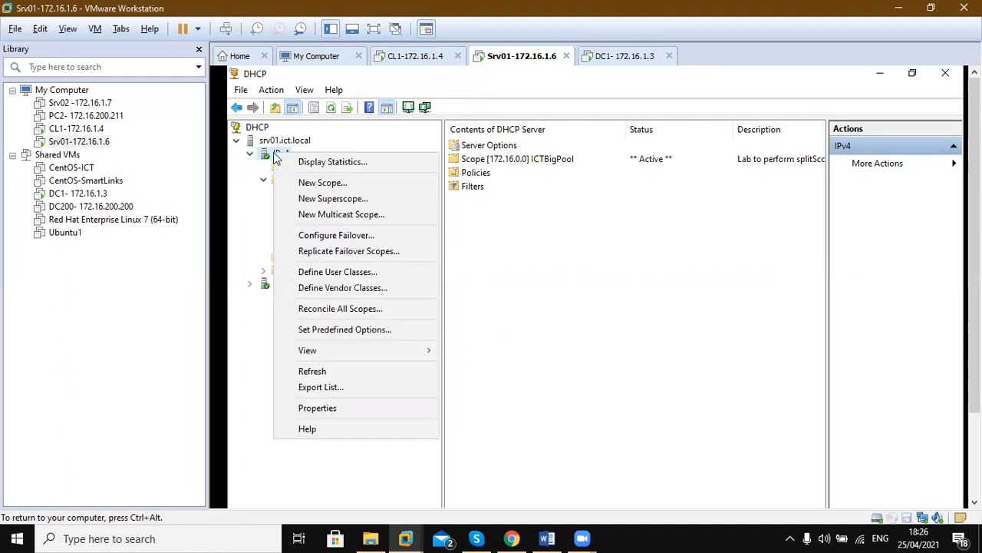
click(340, 409)
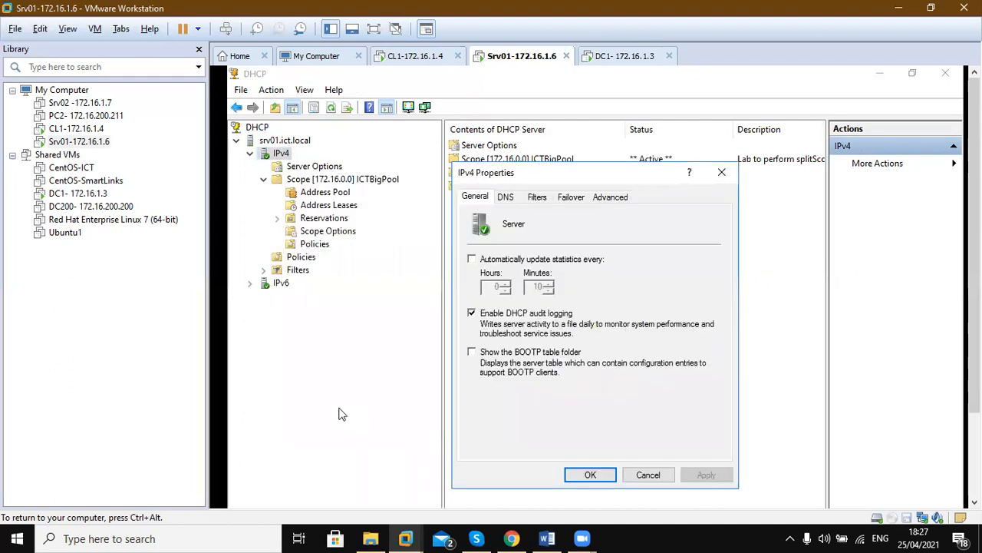
click(537, 197)
click(571, 197)
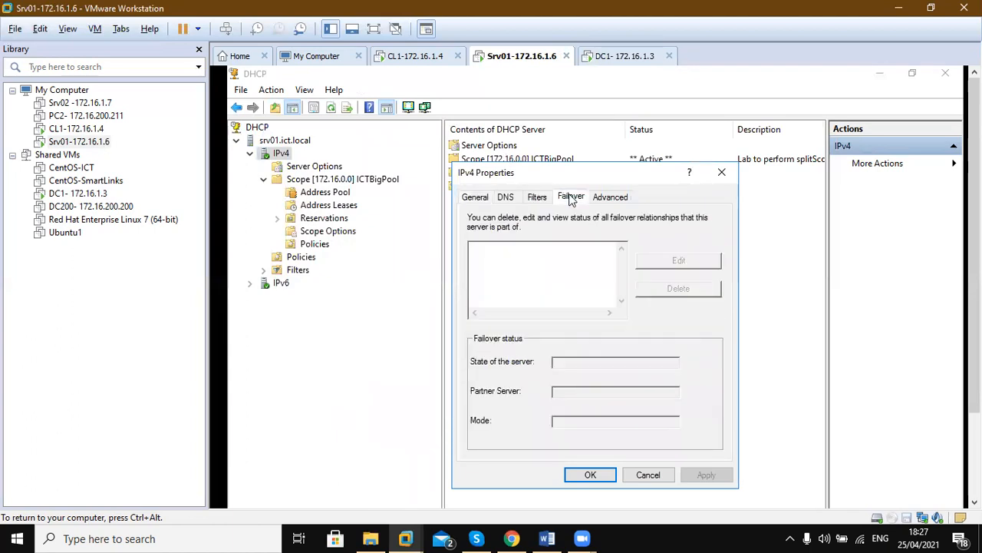
click(610, 196)
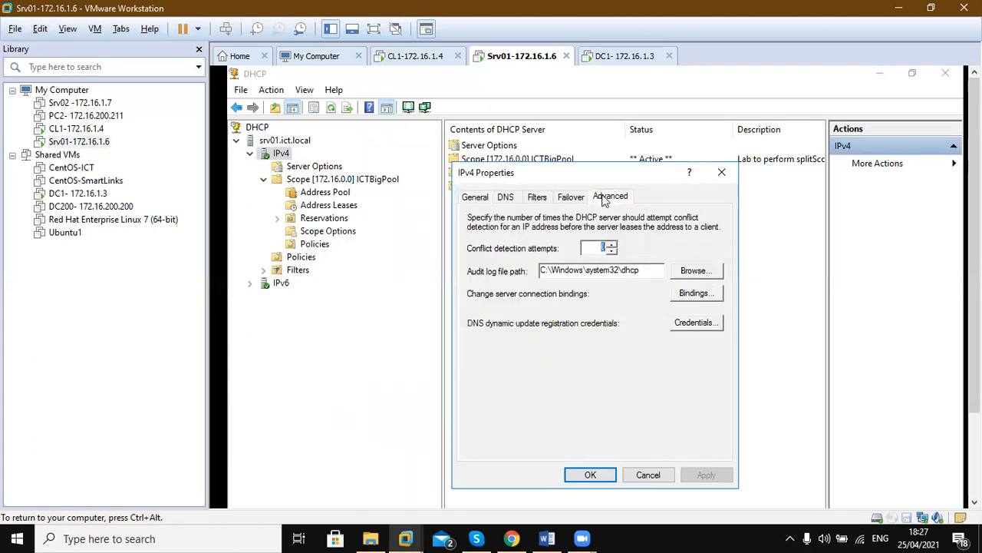
click(713, 177)
Step: Review the general, advanced and DNS settings in the ICTBigPool scope properties on Srv01, and cancel without changes
click(368, 179)
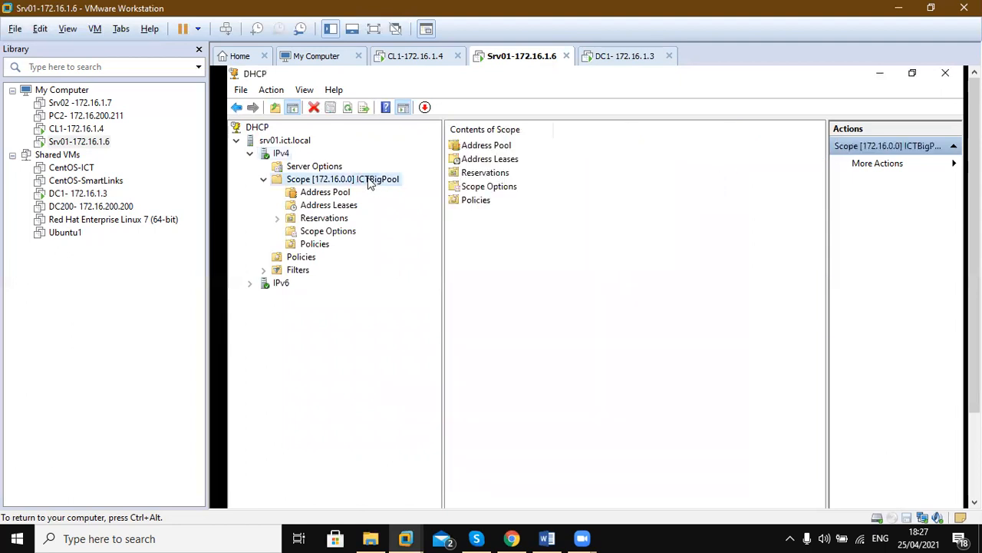
right_click(368, 180)
click(396, 363)
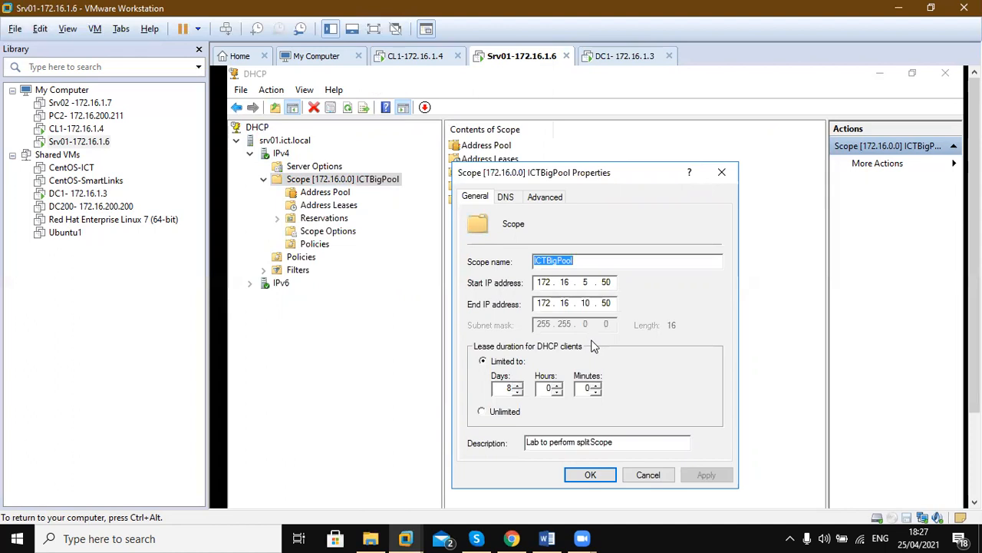
click(585, 284)
click(542, 198)
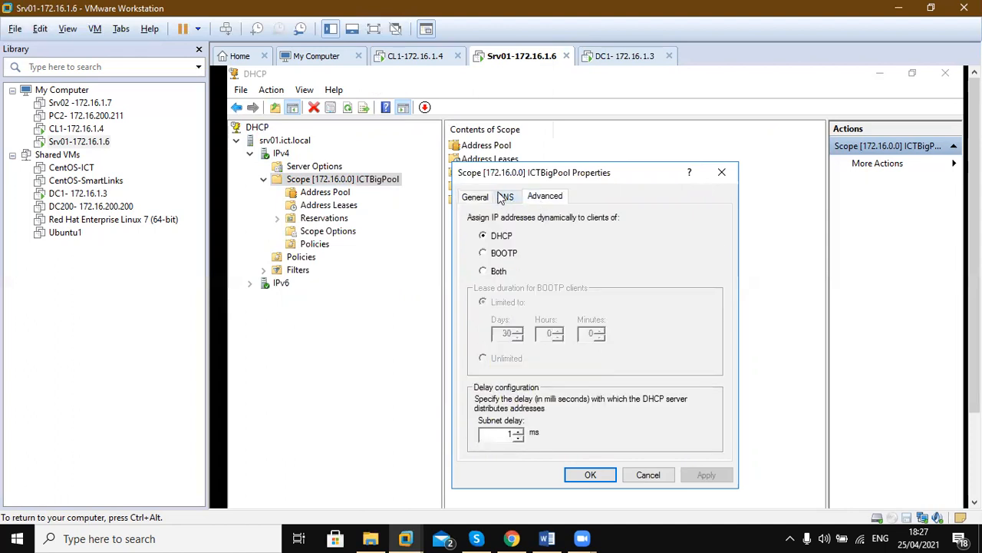
click(505, 197)
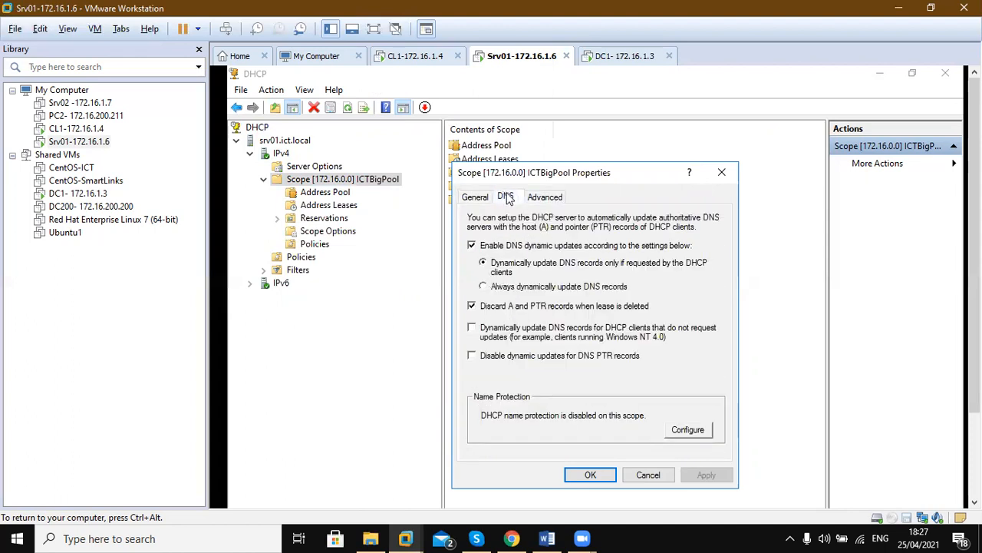
click(478, 198)
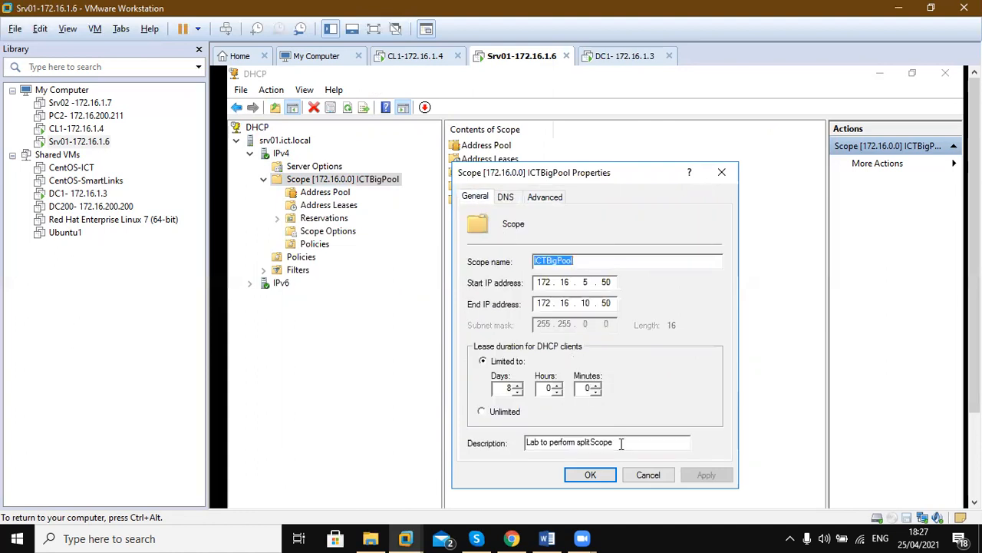
click(645, 475)
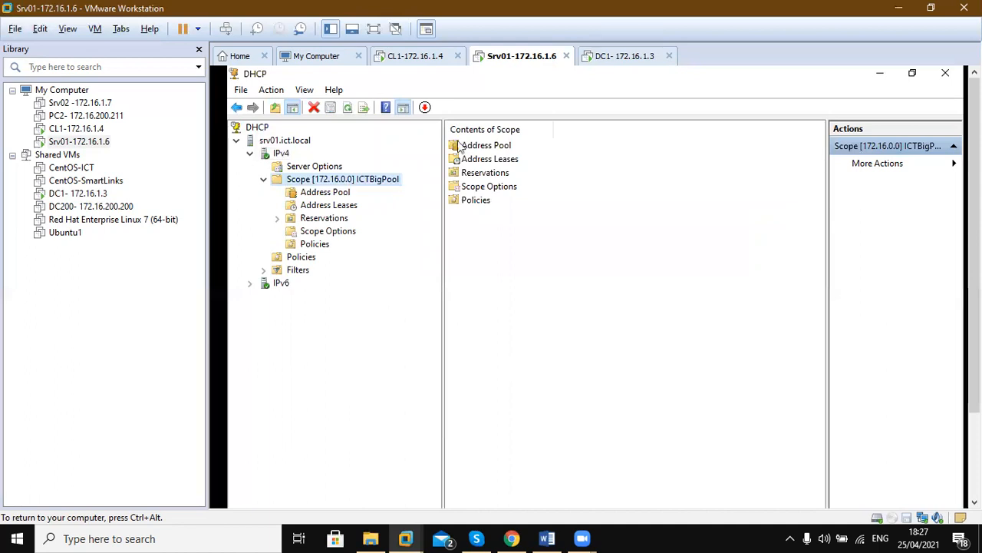
Step: Switch past DC1 to the CL1 client machine, unlock it and sign in with the account password
click(597, 58)
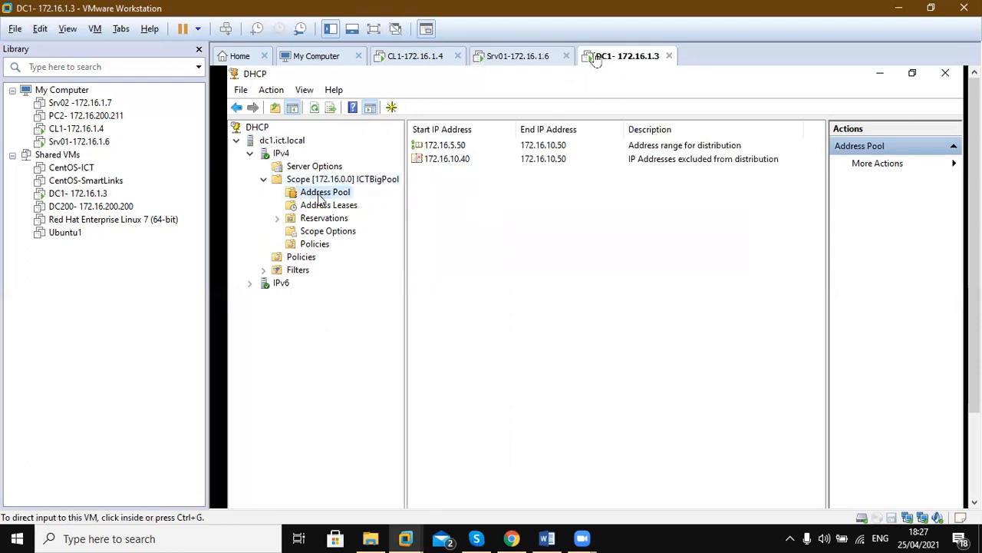
click(412, 58)
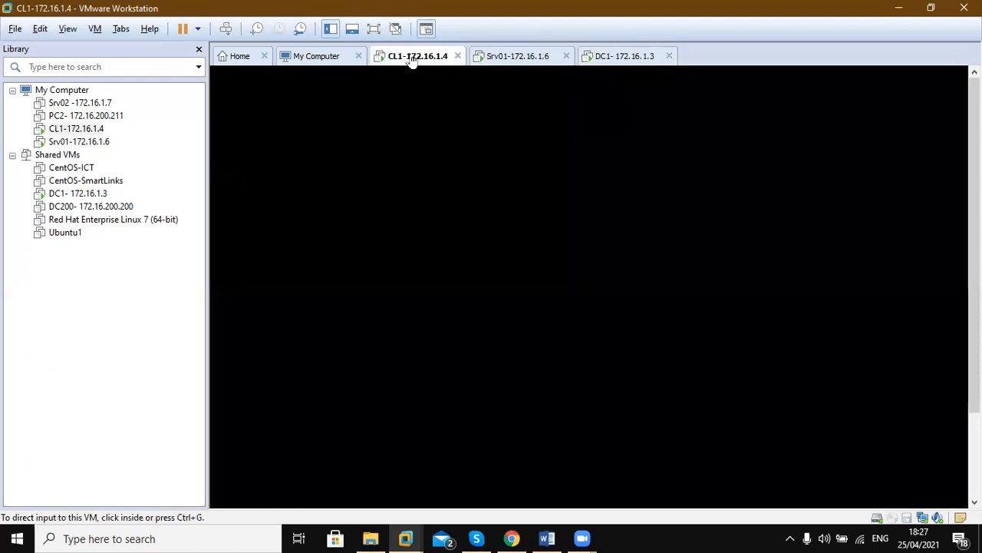
click(227, 29)
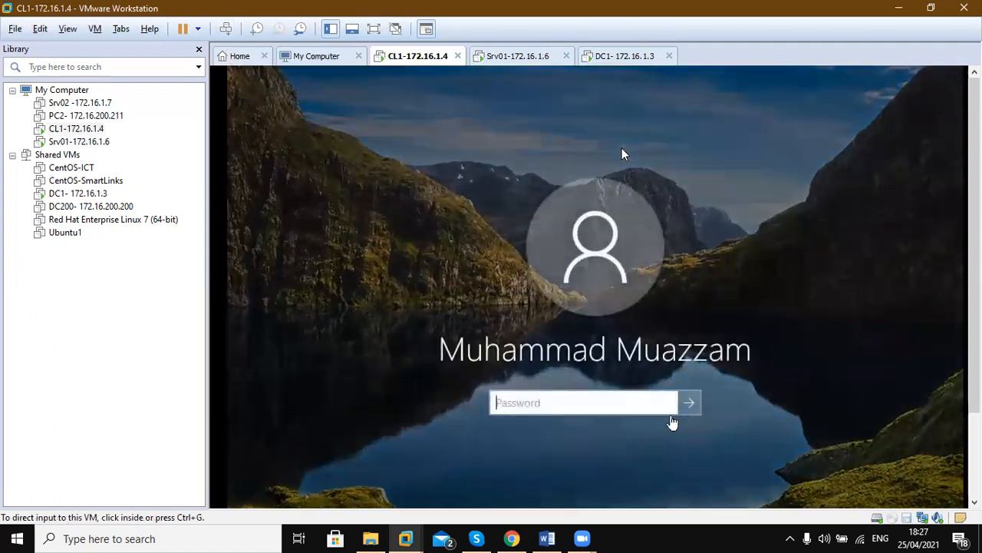
click(643, 403)
text(•••••••)
key(Return)
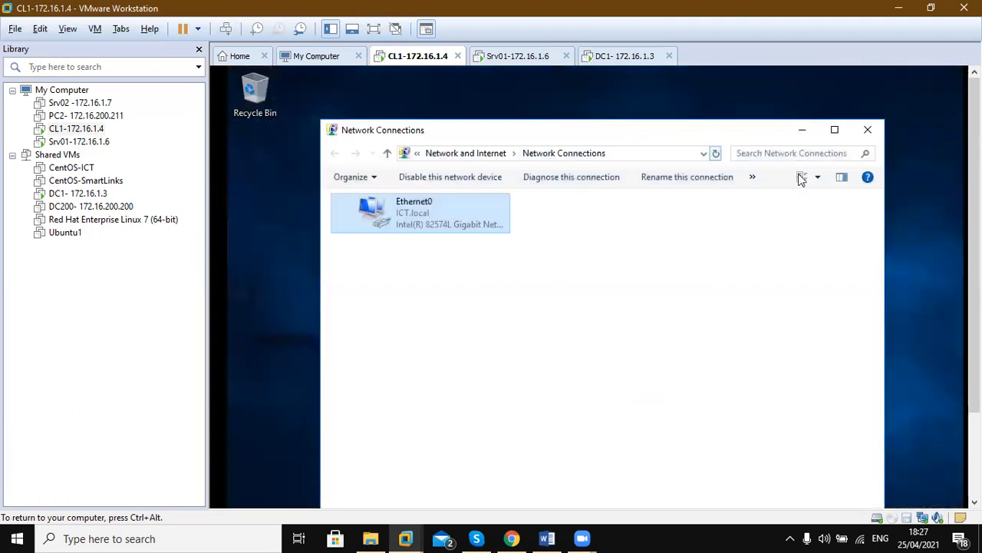
Step: Search for cmd on the CL1 client and open Command Prompt
key(ctrl+alt)
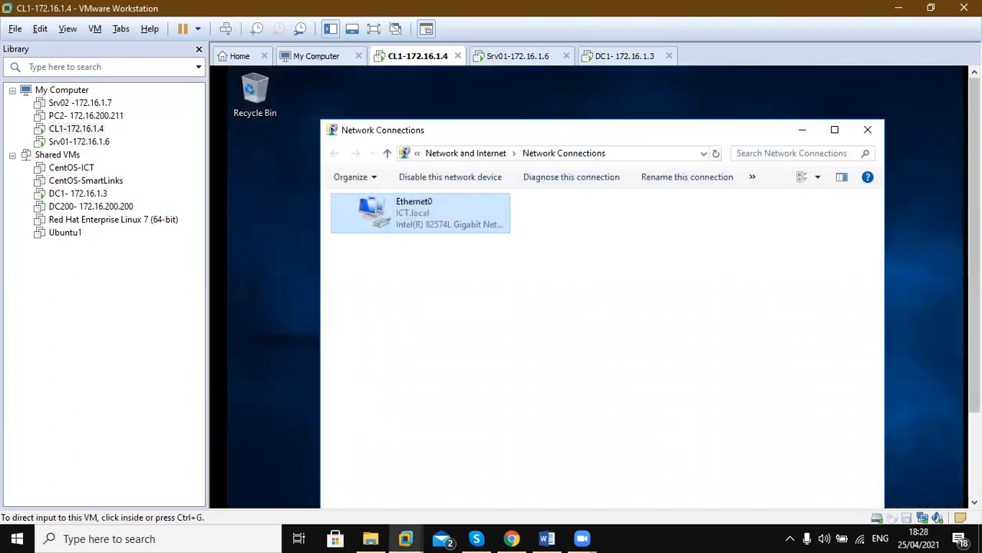
drag(975, 303, 975, 399)
click(415, 499)
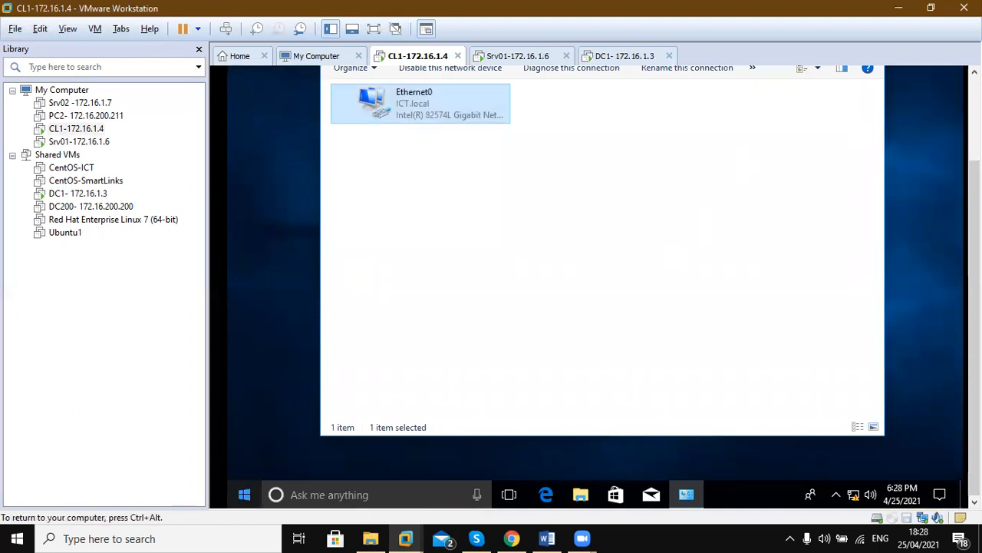
click(356, 491)
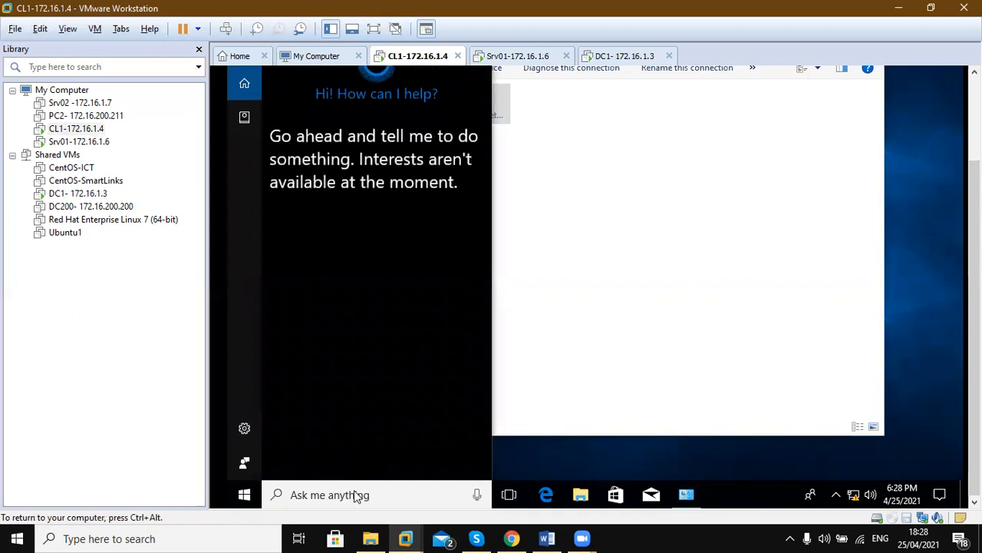
text(cmd)
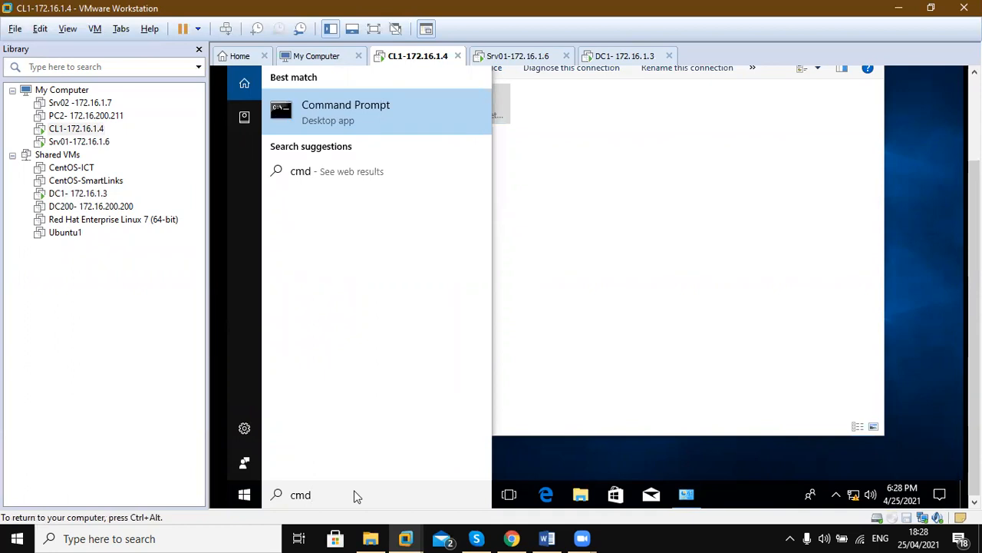
key(Return)
Step: Display CL1's IP configuration with ipconfig, and its full details with ipconfig /all
text(ipconfig)
key(Return)
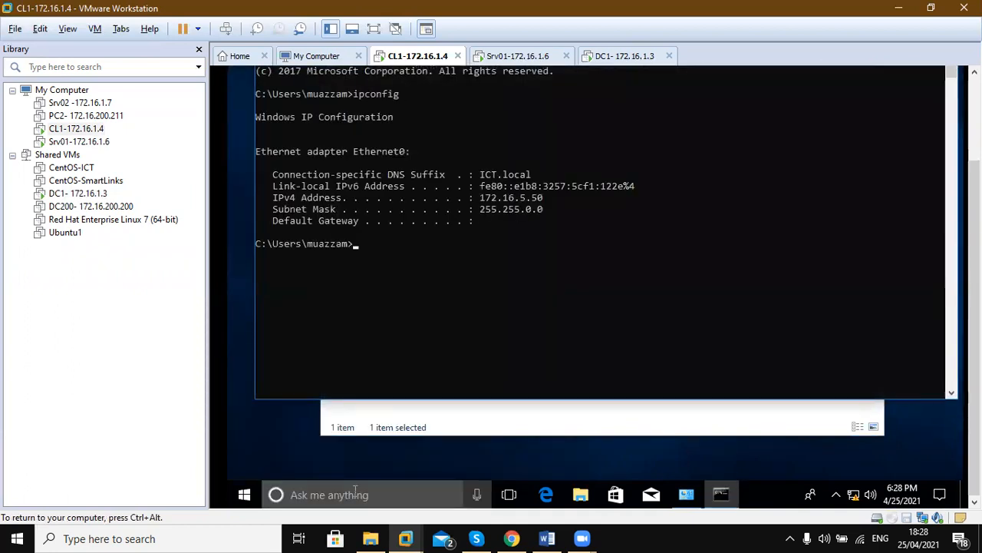
text(ipconfig /all)
key(Return)
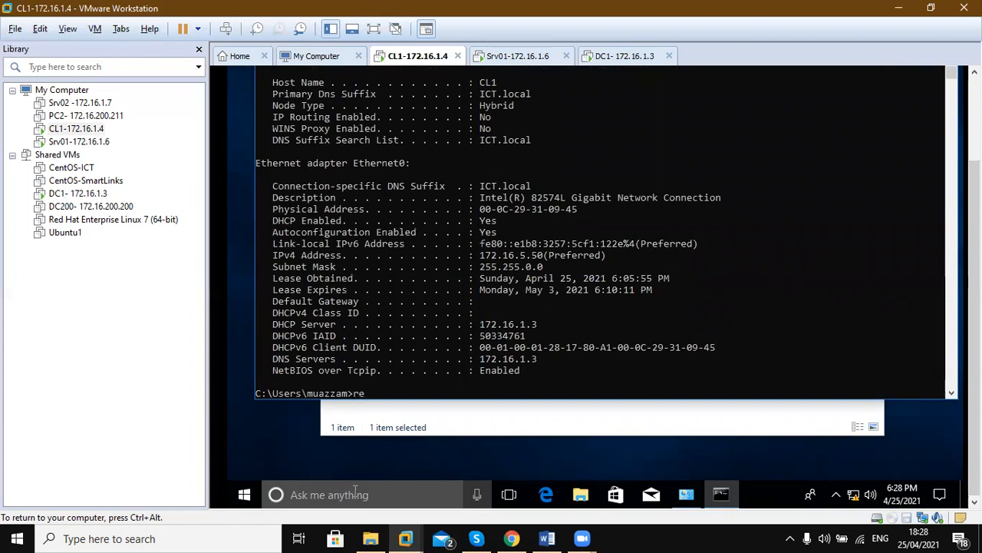
Step: Release CL1's DHCP lease with ipconfig /release and request a new one with ipconfig /renew
text(ipconfig /release)
key(Return)
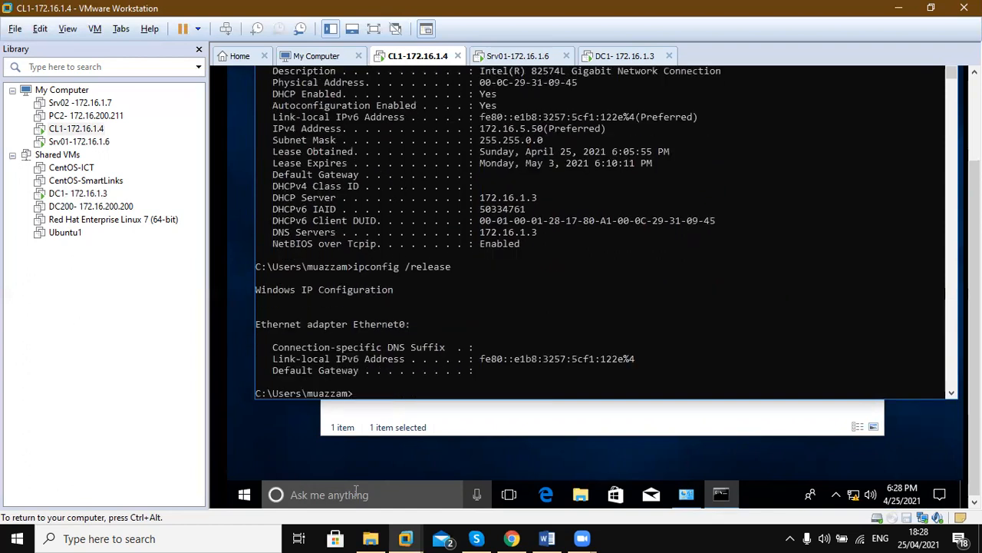
key(Up)
key(BackSpace)
key(BackSpace)
key(BackSpace)
key(BackSpace)
key(BackSpace)
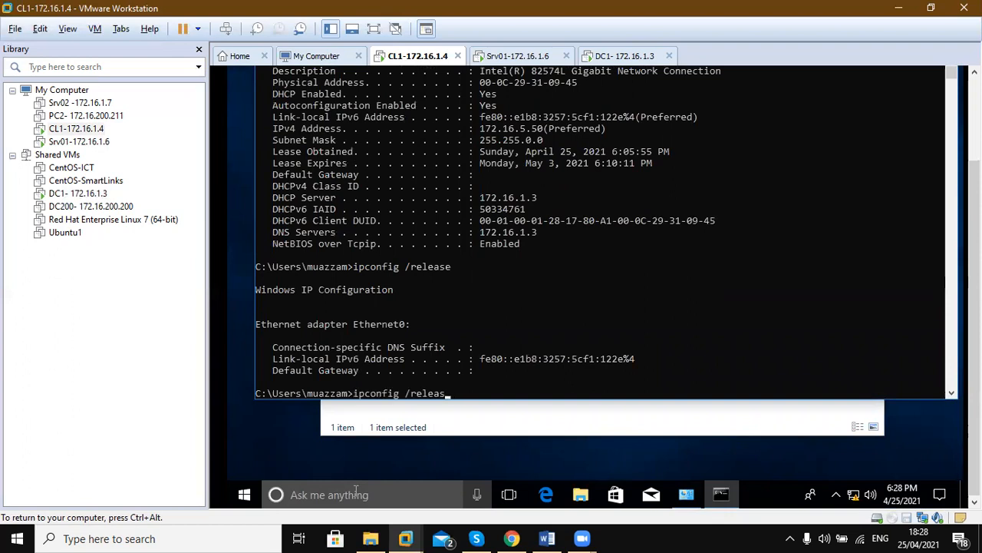
text(nwe)
key(BackSpace)
key(BackSpace)
text(ew)
key(Return)
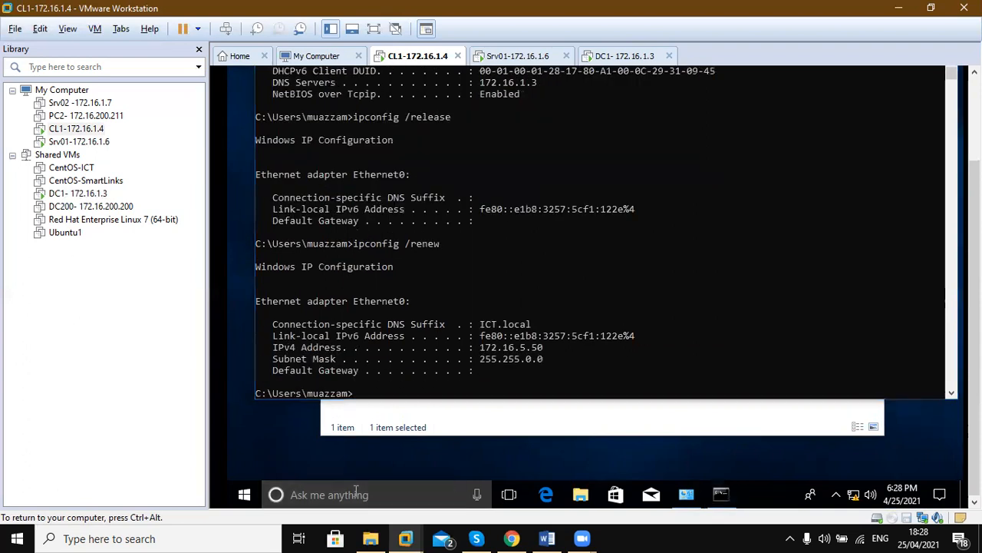
Step: Run ipconfig /all again on CL1 to check which DHCP server issued the renewed lease
click(356, 493)
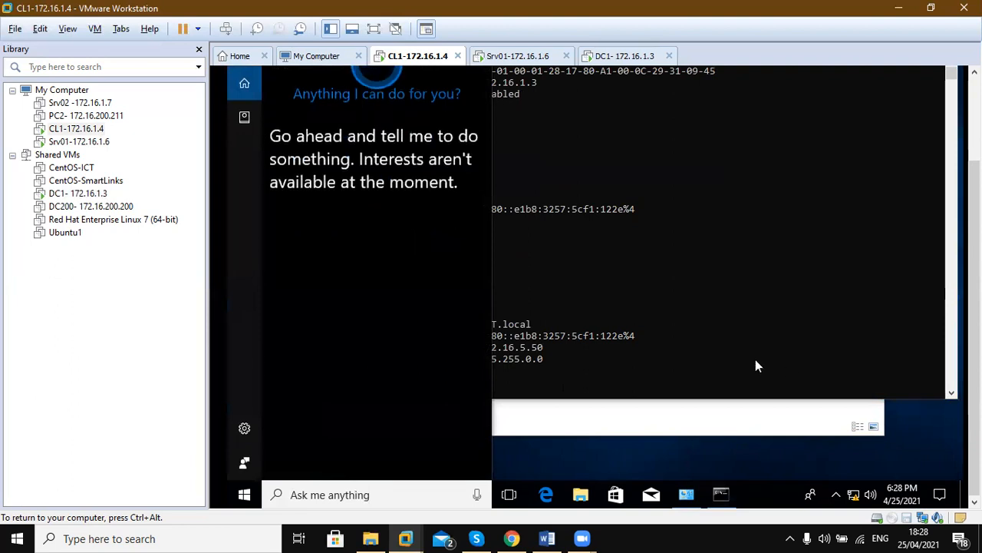
click(756, 365)
text(ipco)
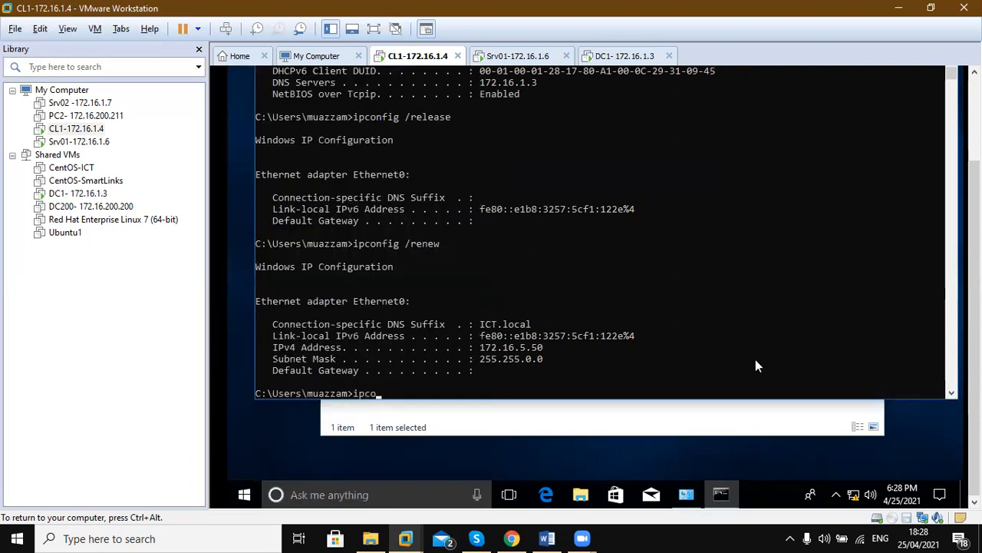
text(nfig /all)
key(Return)
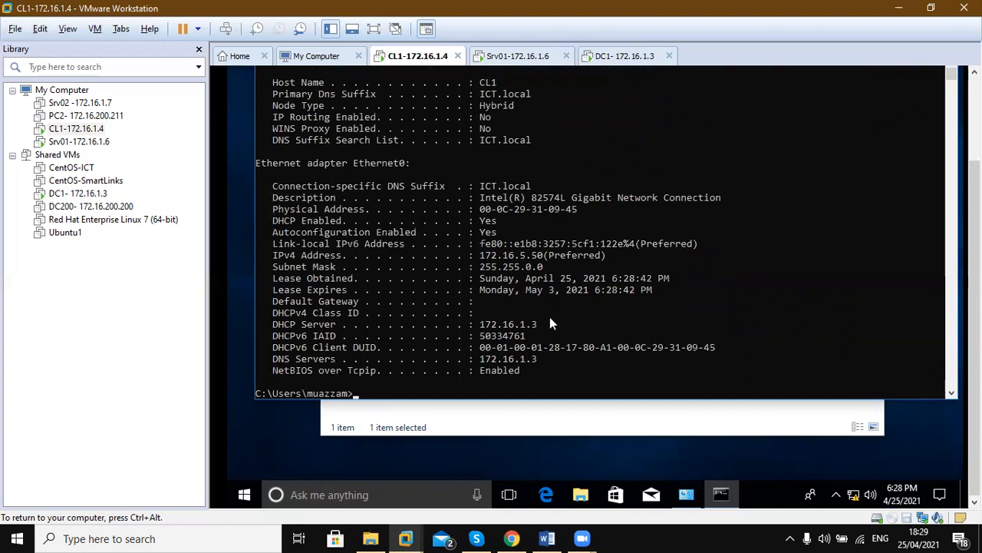
click(512, 257)
Step: Switch to DC1 and stop the DHCP service of the dc1.ict.local server
click(604, 58)
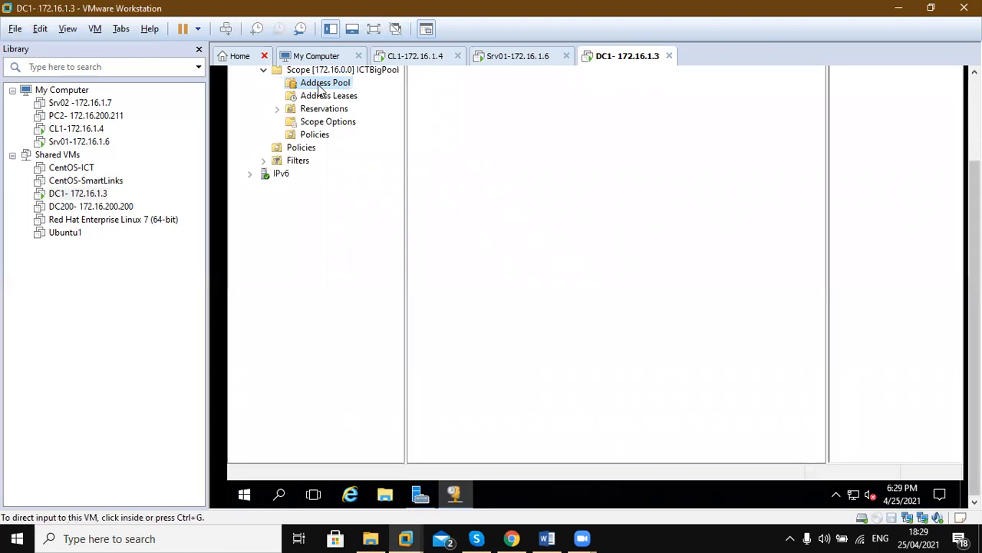
click(320, 197)
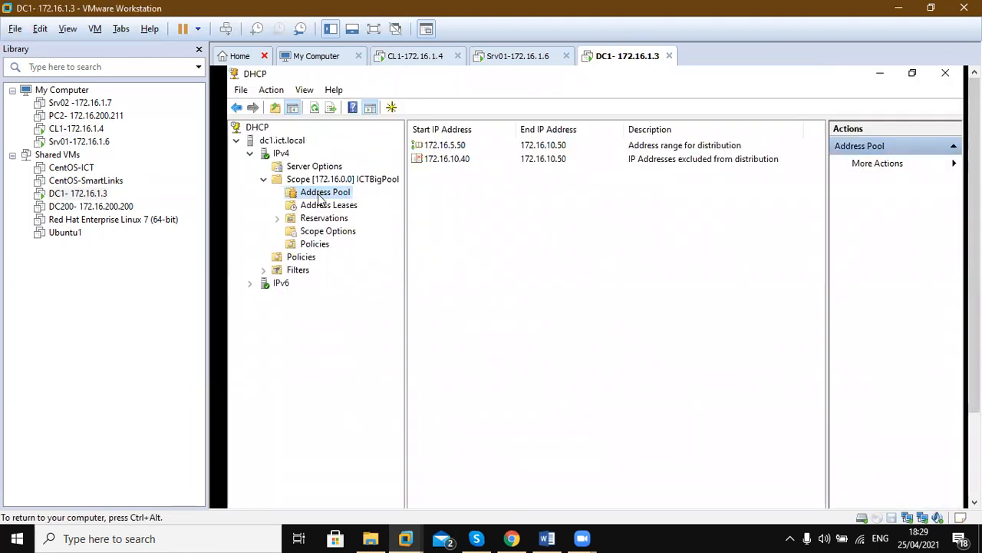
click(286, 156)
right_click(288, 159)
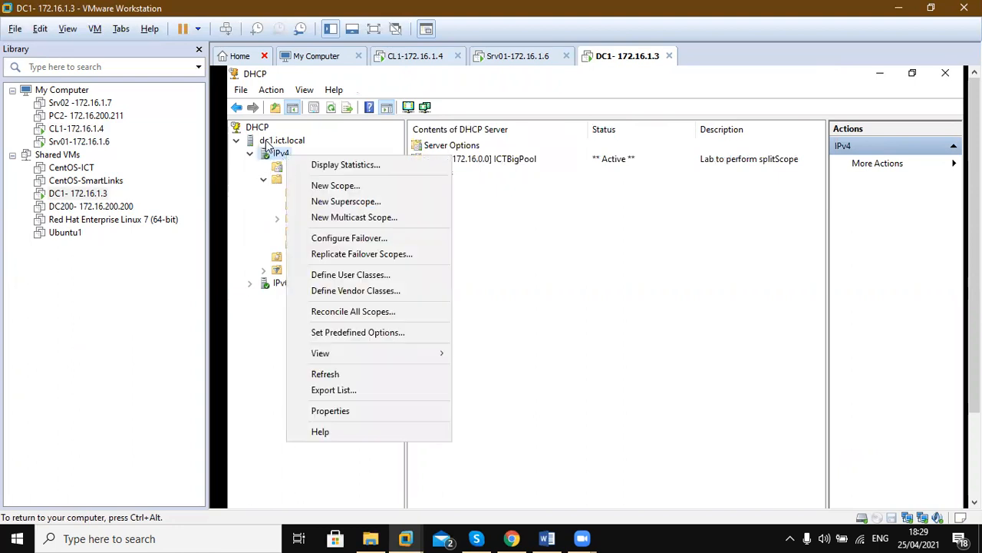
click(266, 143)
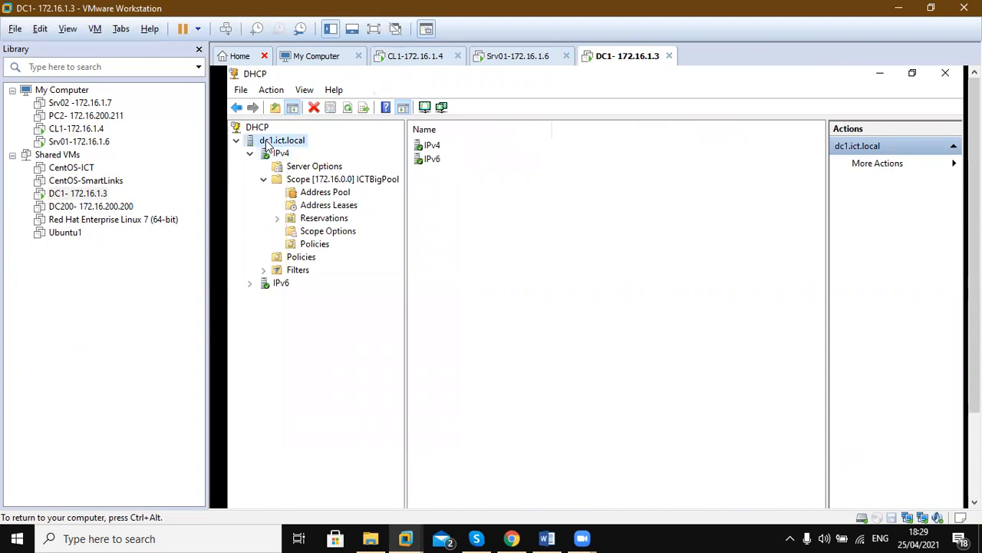
right_click(266, 143)
mouse_move(387, 225)
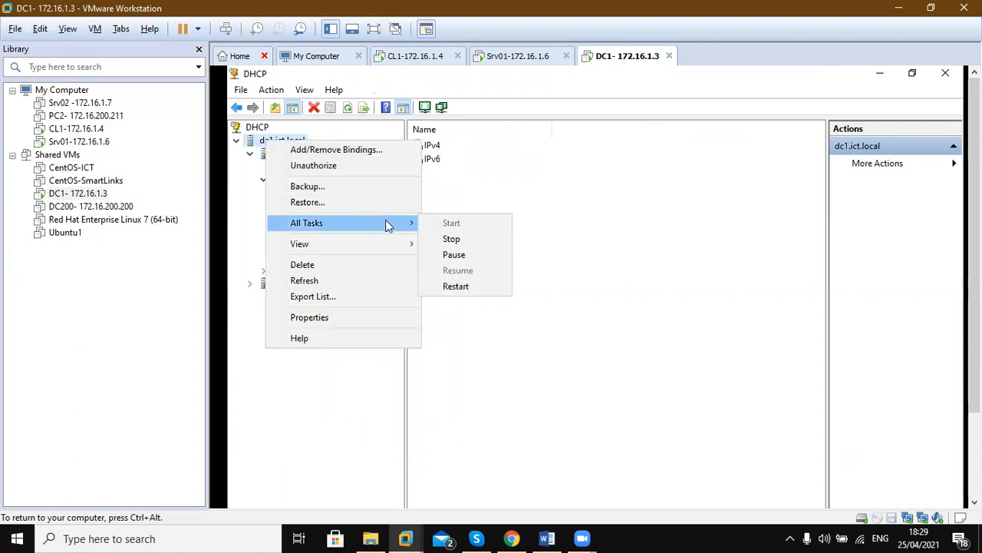
click(456, 239)
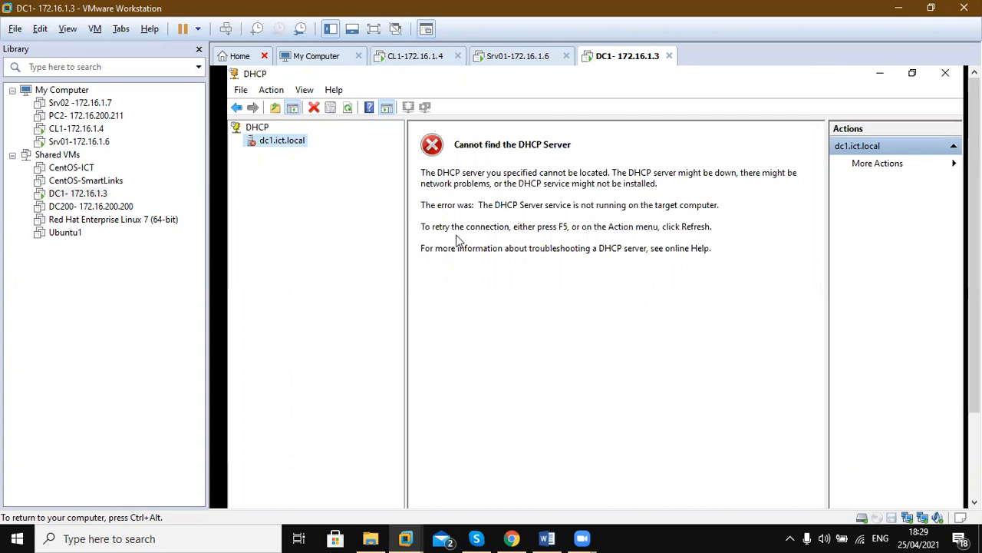
Step: Switch to CL1 and release its DHCP lease with ipconfig /release
key(ctrl+alt)
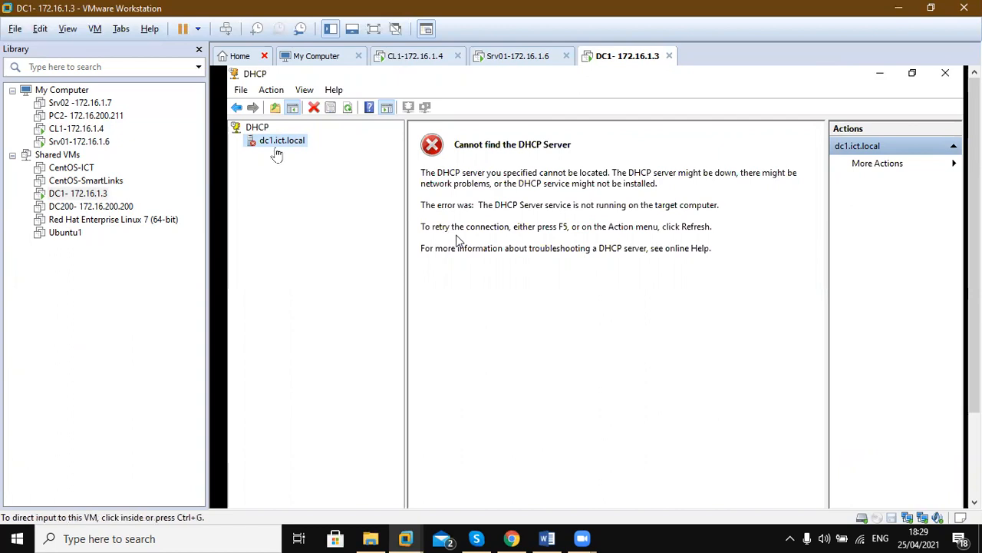
click(392, 61)
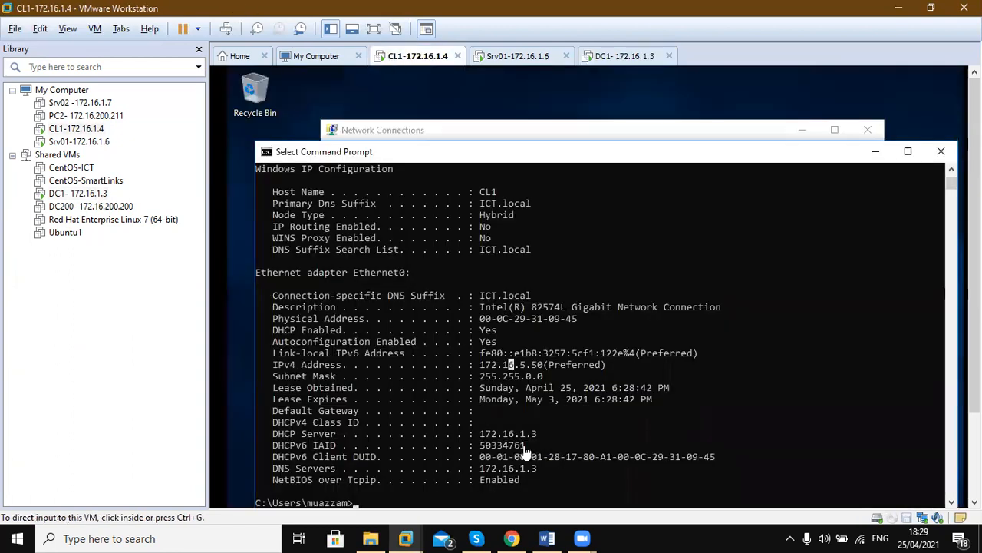
click(524, 453)
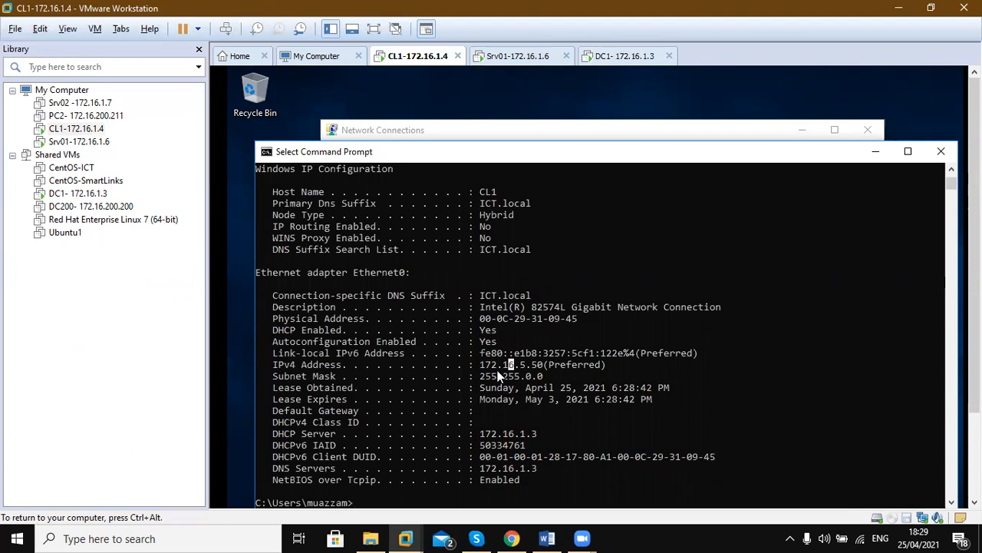
text(ipconfig )
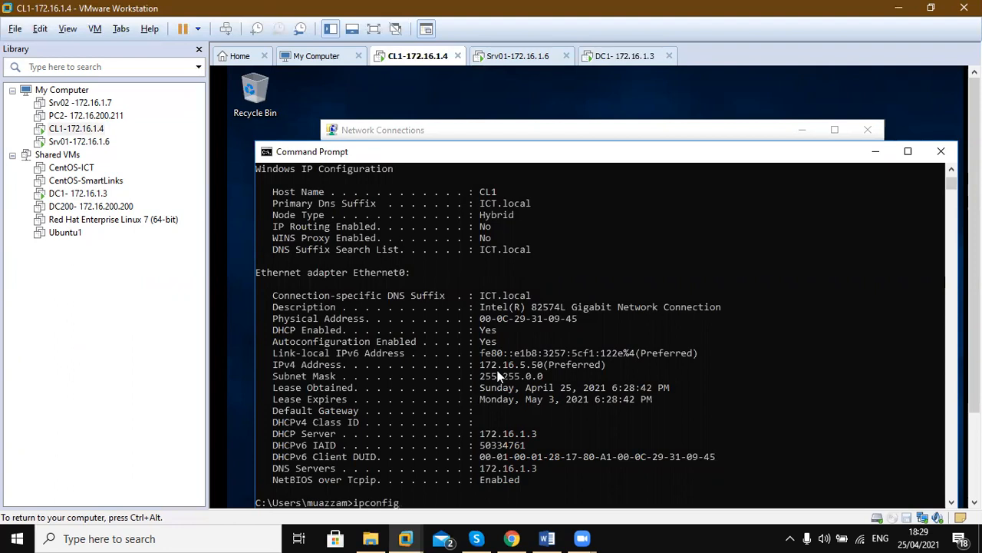
text(/release)
key(Return)
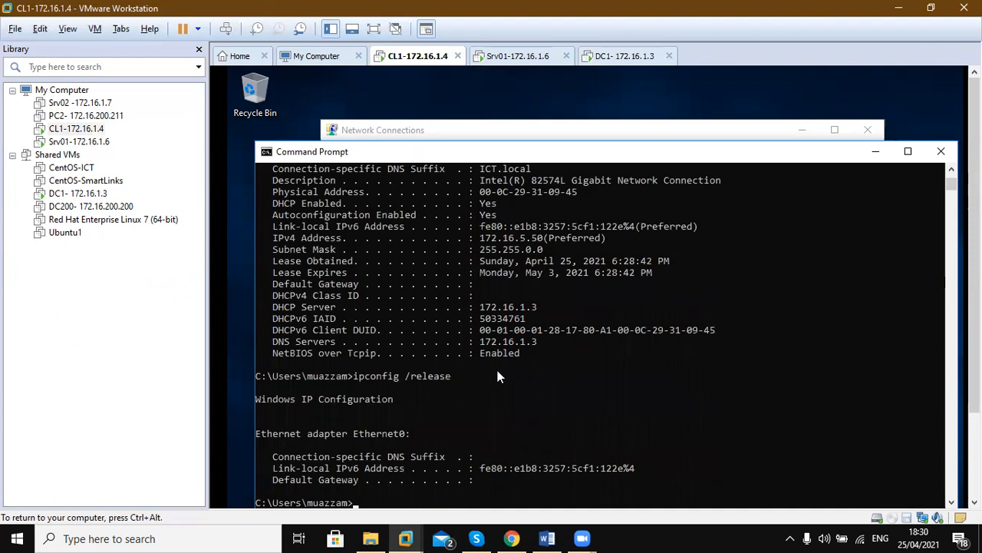
Step: Request a new lease on CL1 with ipconfig /renew and highlight the assigned IPv4 address
key(Up)
key(BackSpace)
key(BackSpace)
key(BackSpace)
key(BackSpace)
key(BackSpace)
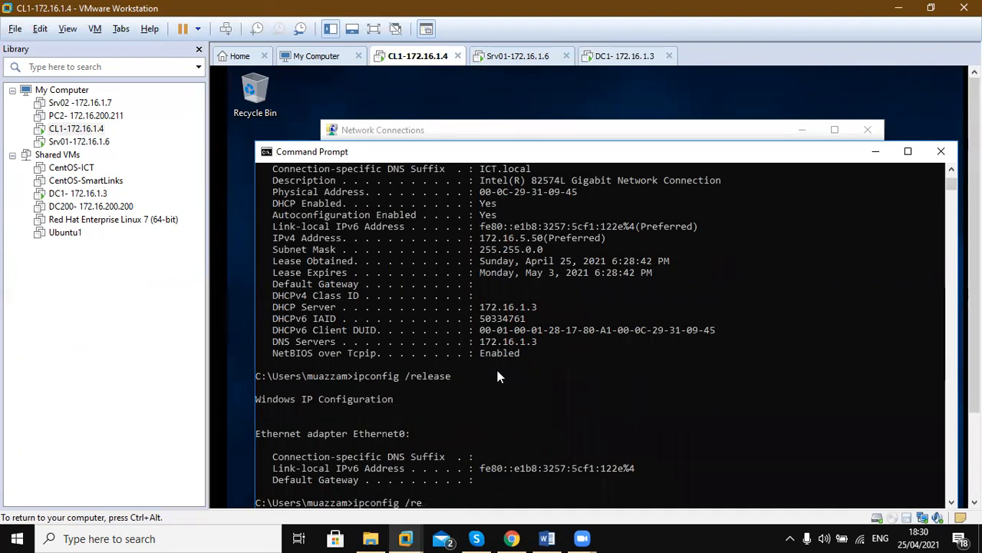
text(new)
key(Return)
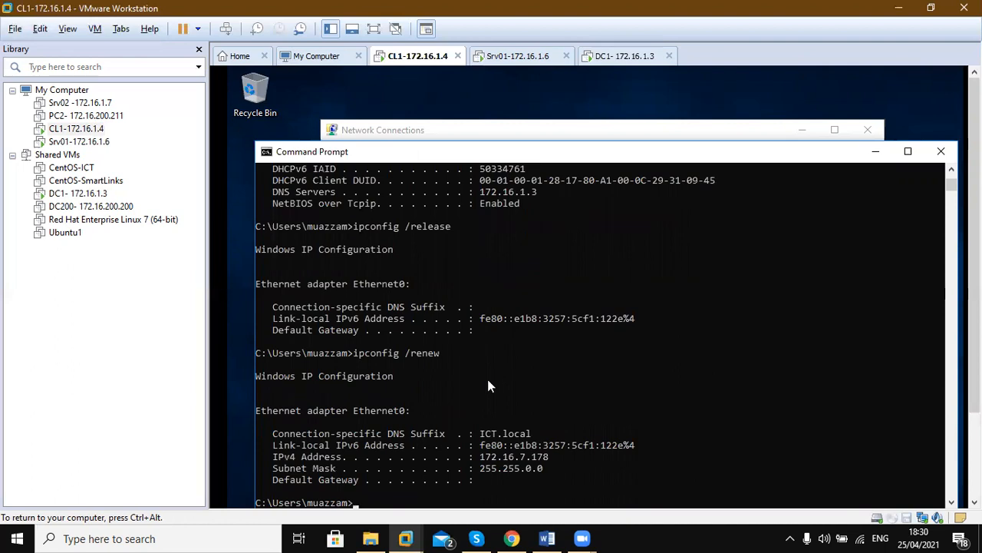
click(499, 458)
double_click(499, 458)
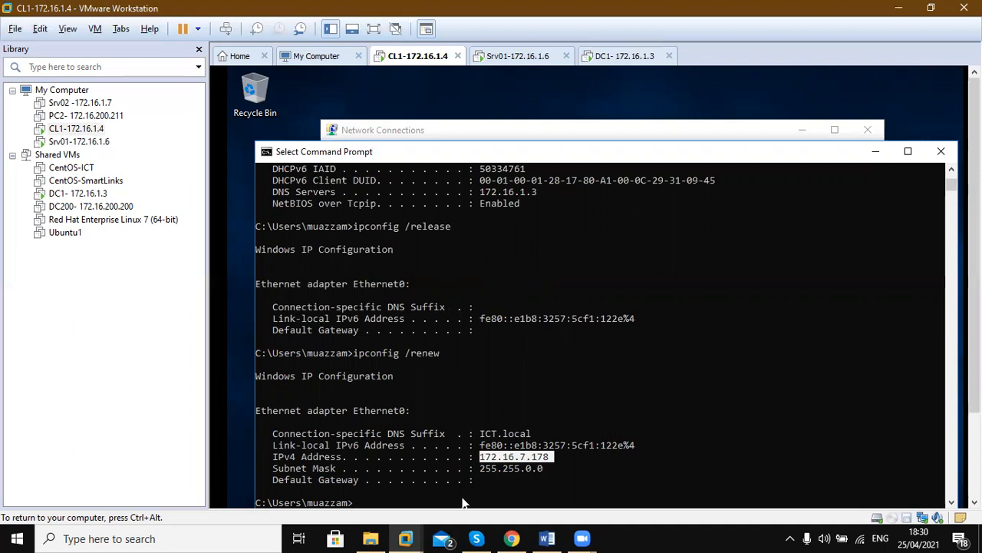
Step: Run ipconfig /all on CL1 and check the DHCP server and IPv4 address of the new lease
key(ctrl+c)
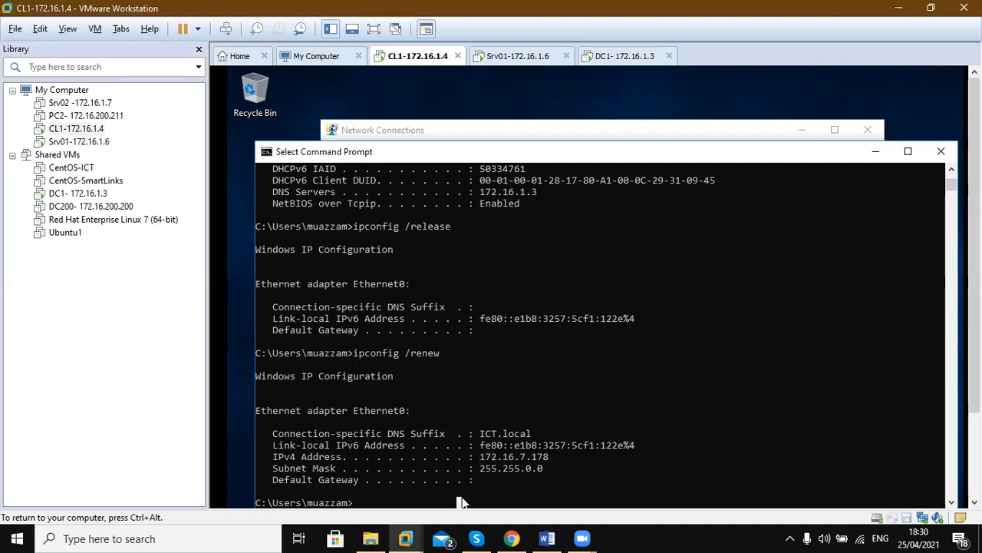
text(ipconfig /all)
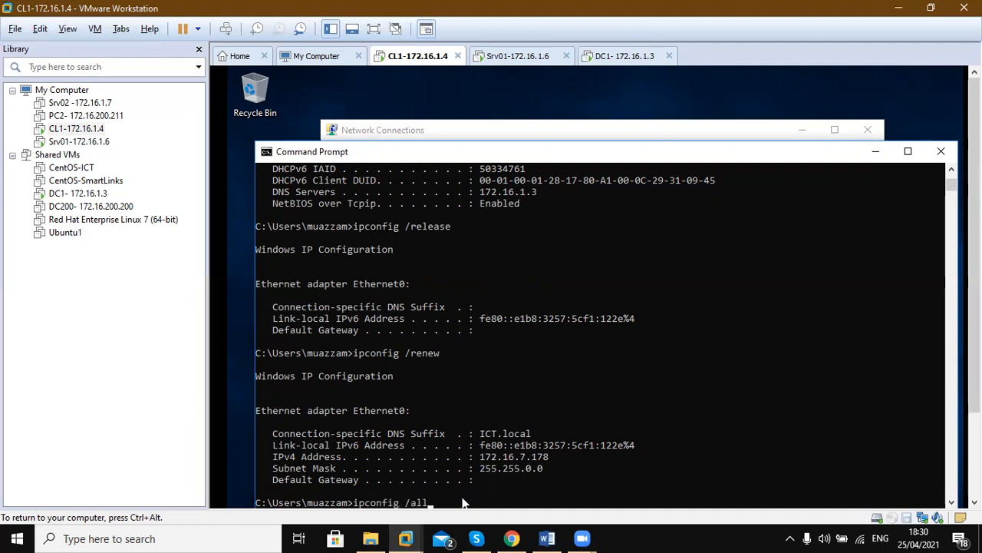
key(Return)
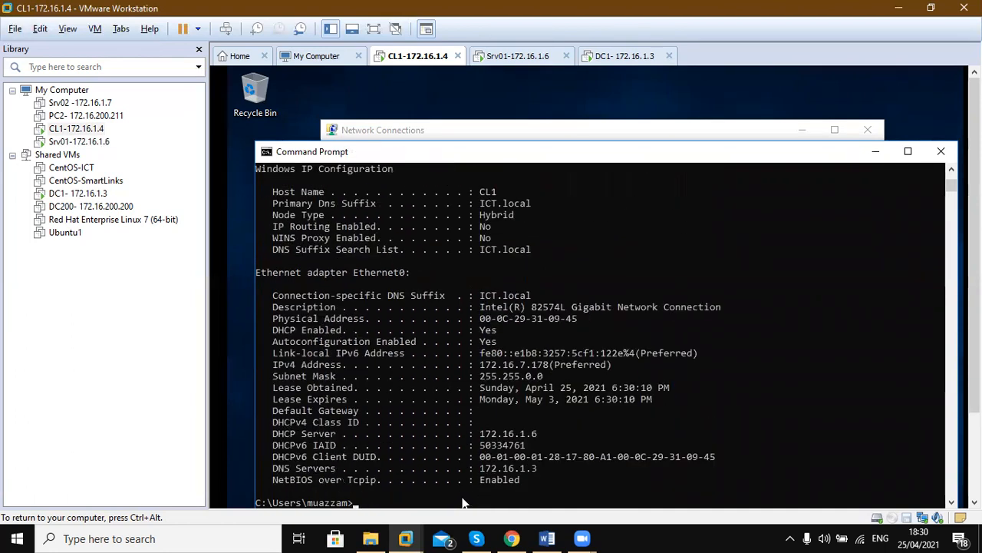
click(507, 434)
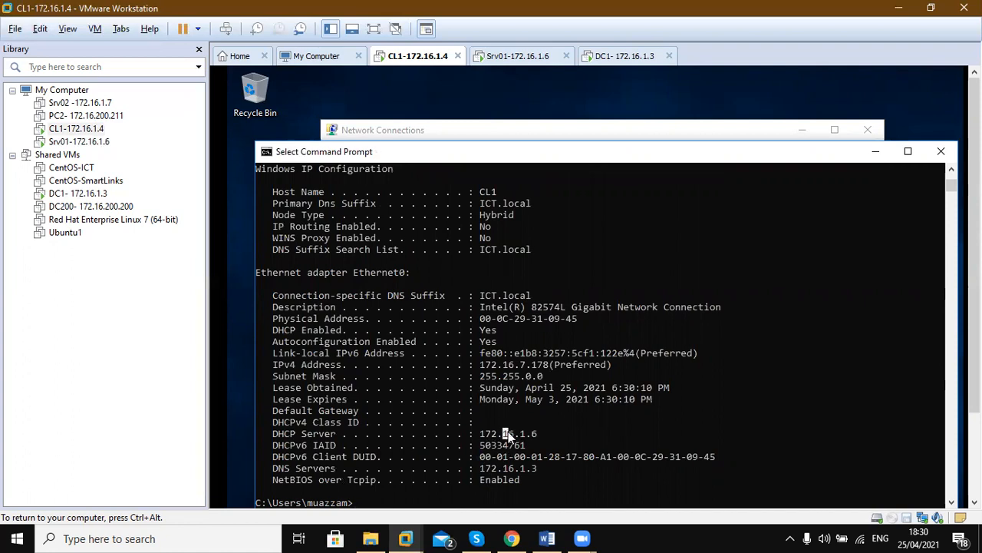
double_click(509, 435)
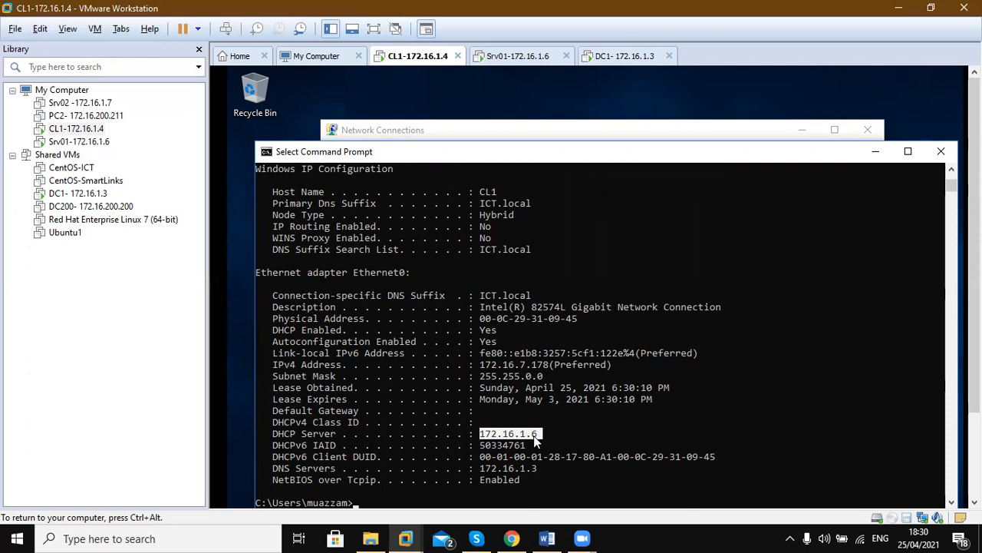
click(534, 365)
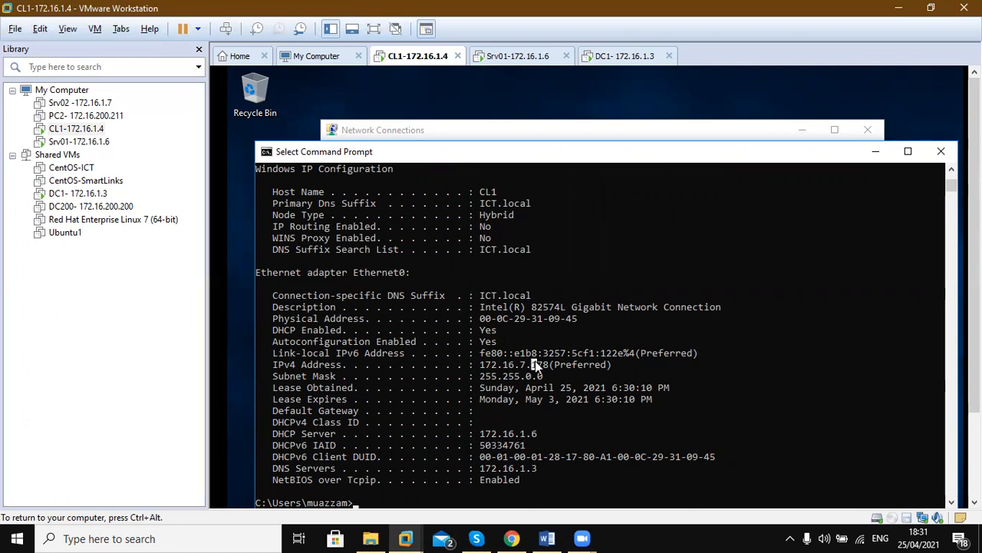
double_click(535, 363)
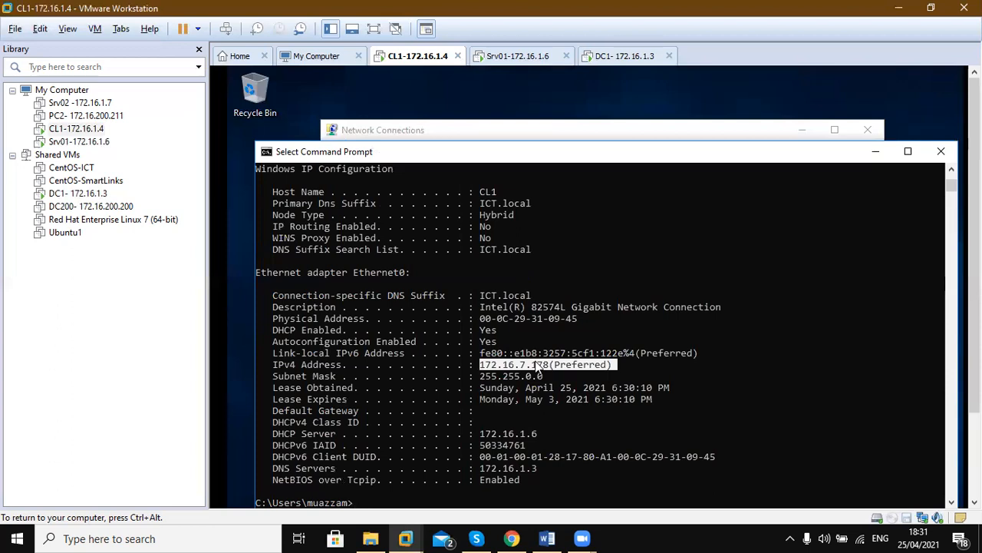
Step: Switch to Srv01, view the ICTBigPool address pool, and refresh its address leases to check CL1's entry
key(ctrl+alt)
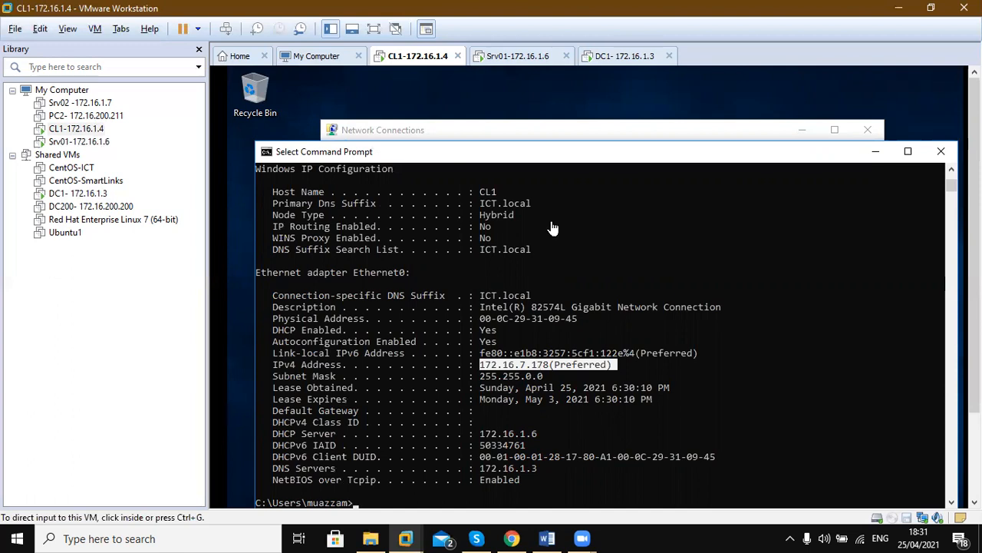
click(509, 56)
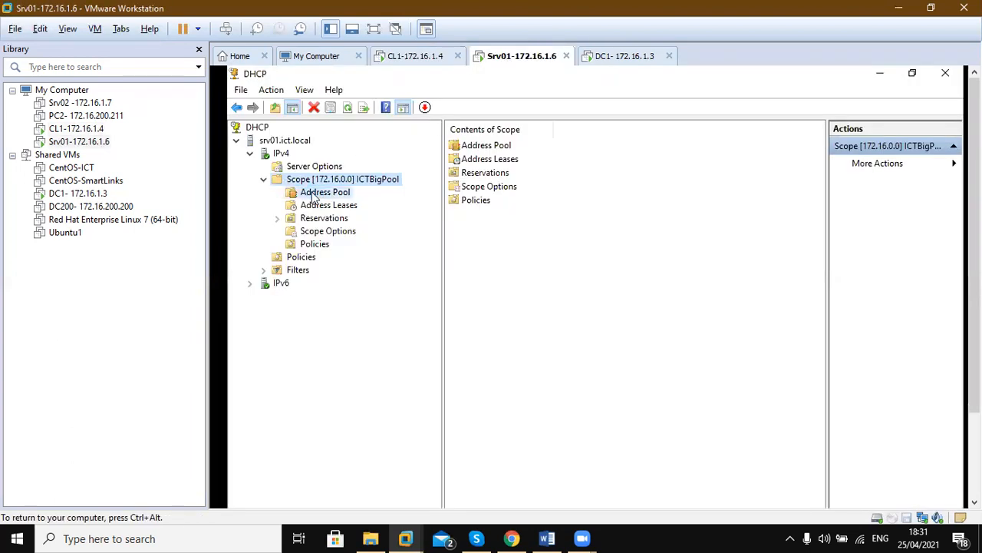
click(313, 194)
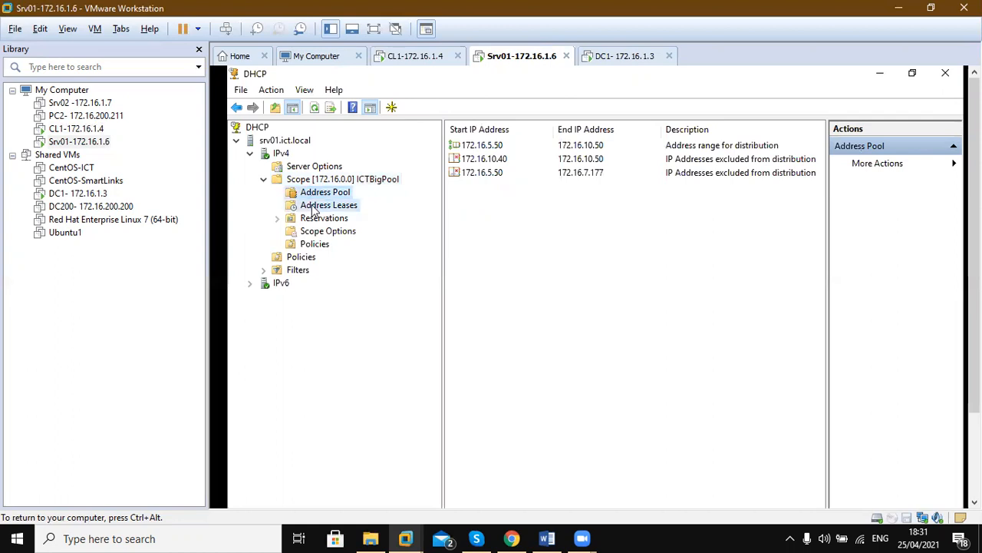
click(313, 209)
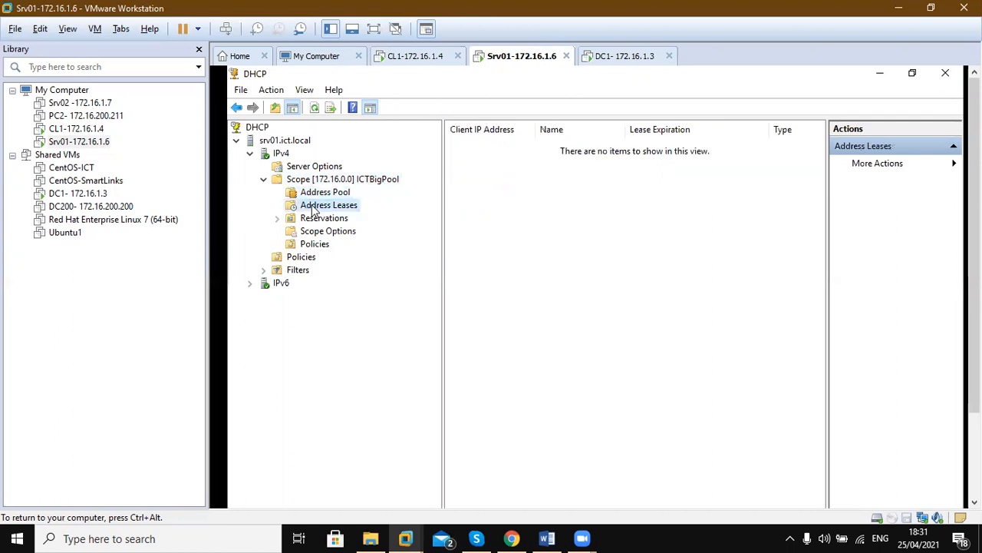
click(315, 108)
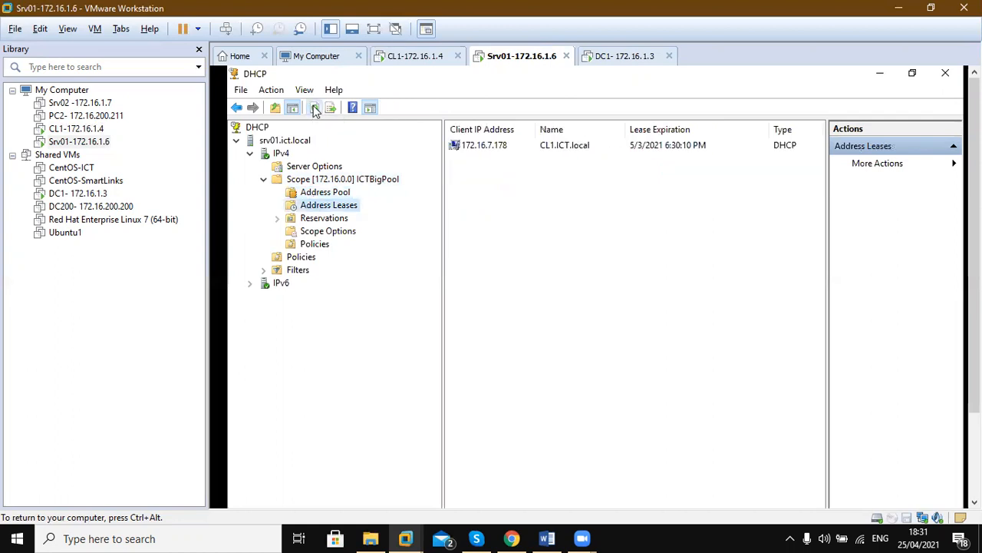
click(481, 148)
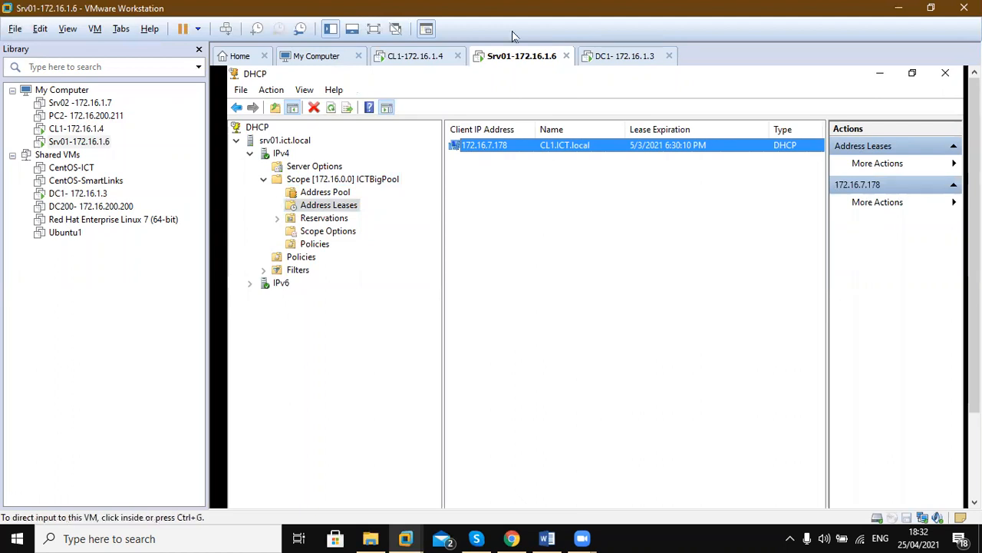
Step: Switch to DC1 and start the DHCP service of the dc1.ict.local server
click(624, 55)
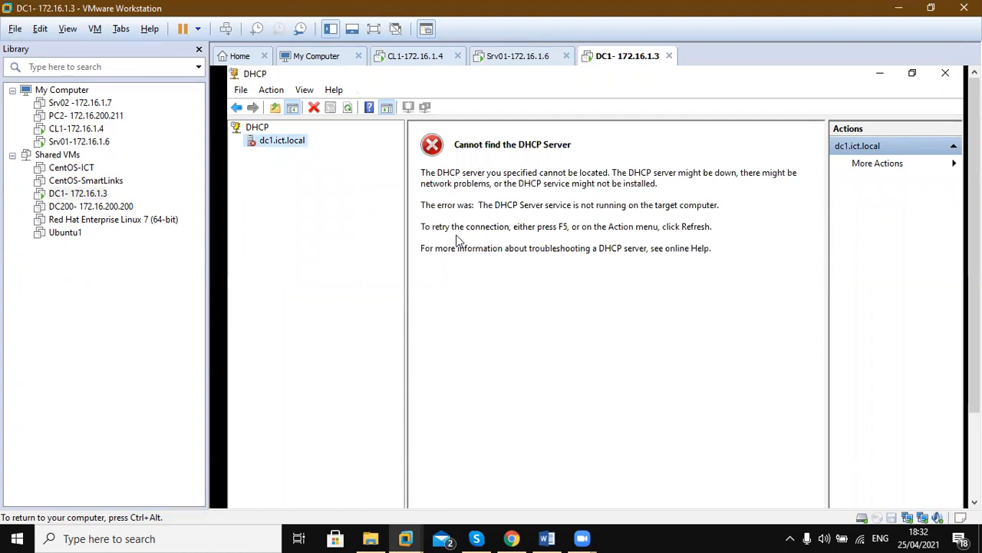
right_click(260, 145)
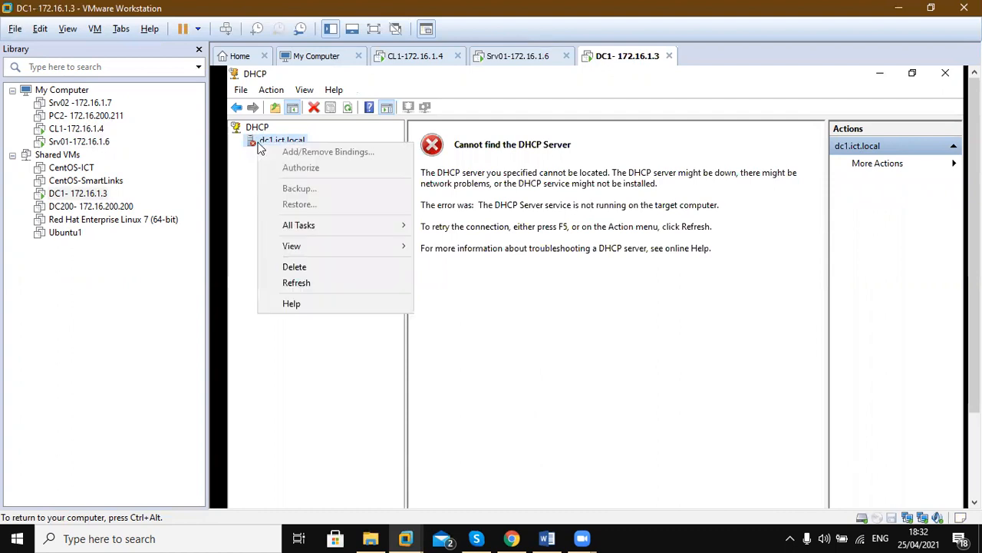
mouse_move(357, 231)
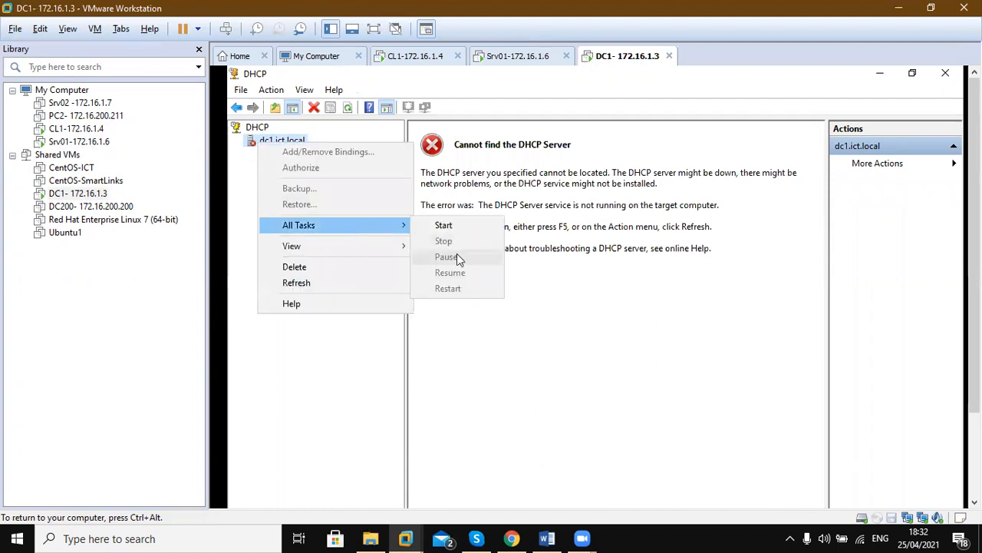
click(467, 226)
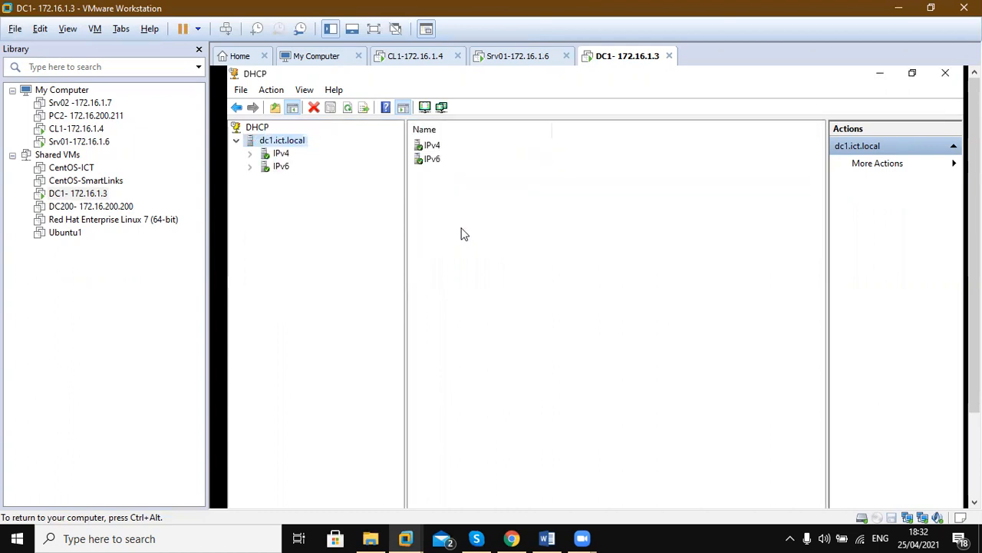
Step: Return to CL1, release its lease with ipconfig /release, and request another with ipconfig /renew
key(ctrl+alt)
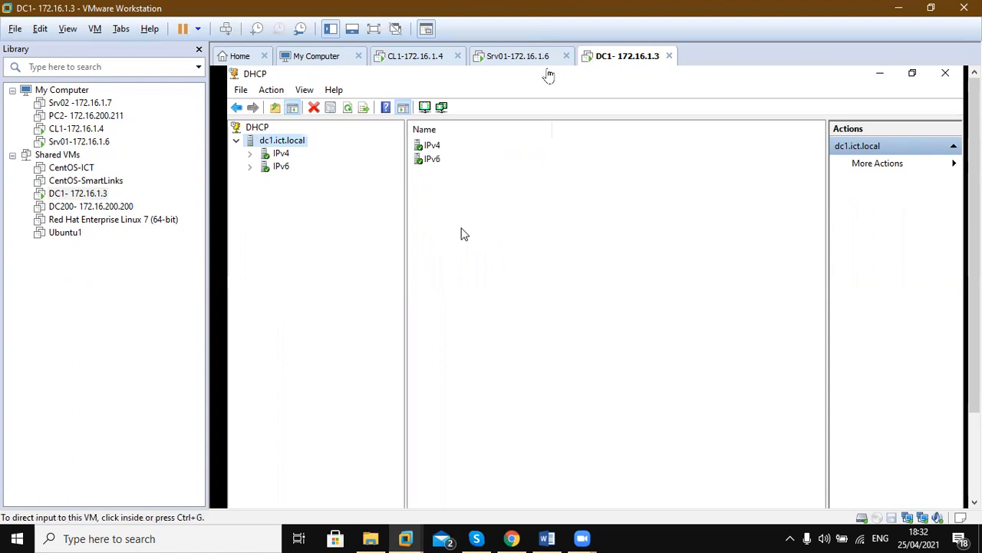
click(527, 62)
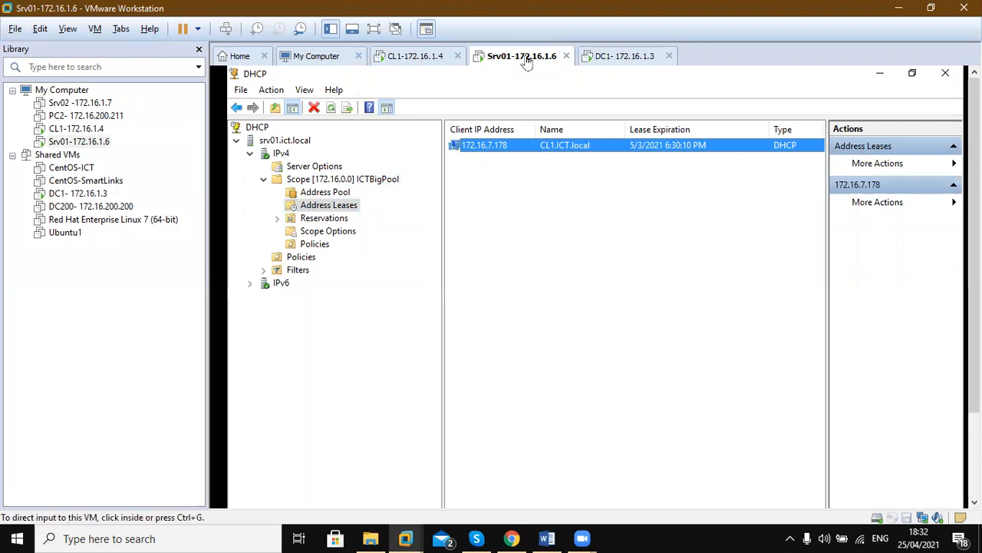
click(436, 62)
click(474, 374)
key(Up)
key(Up)
key(Up)
key(Return)
key(Up)
key(Up)
key(Up)
key(Return)
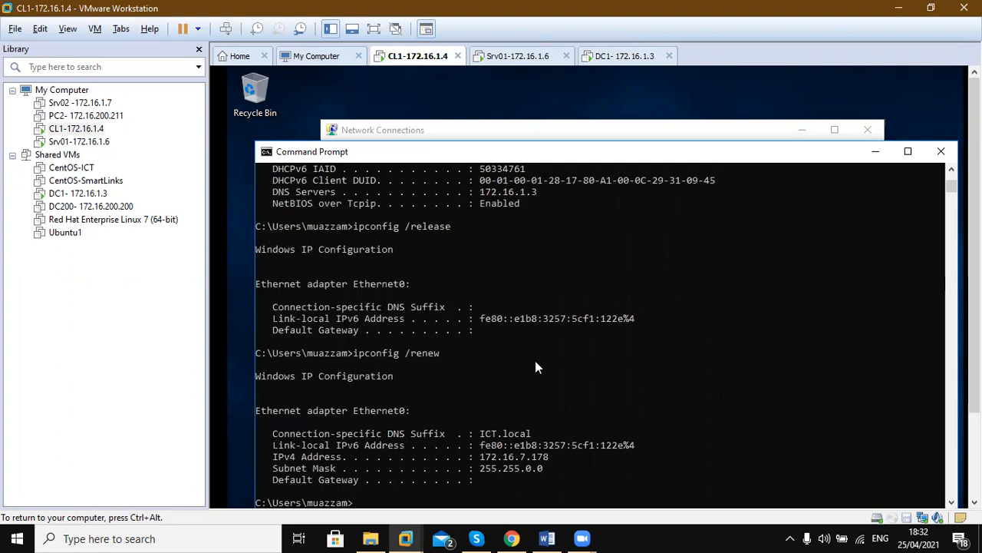
Step: Switch to Srv01 and stop the DHCP service of the srv01.ict.local server
key(ctrl+alt)
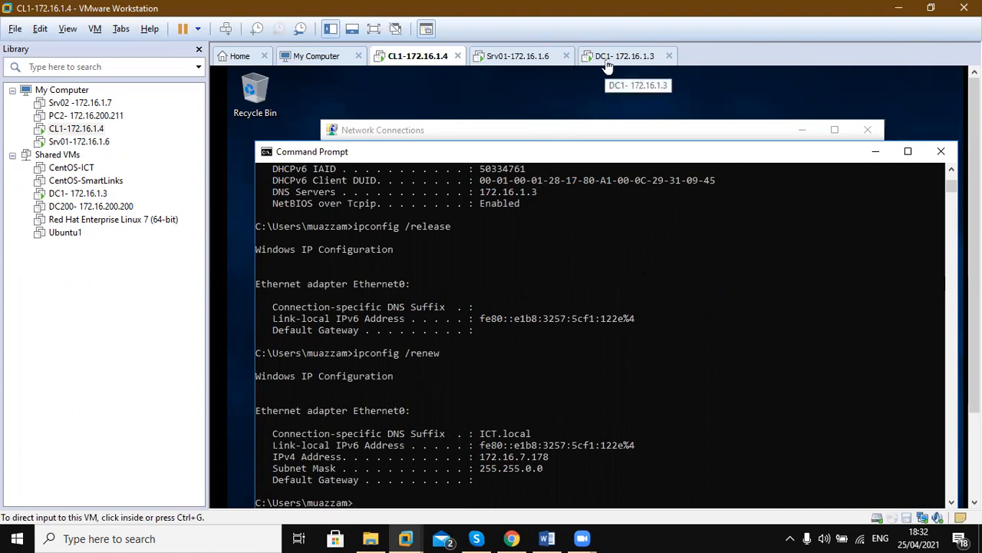
click(504, 60)
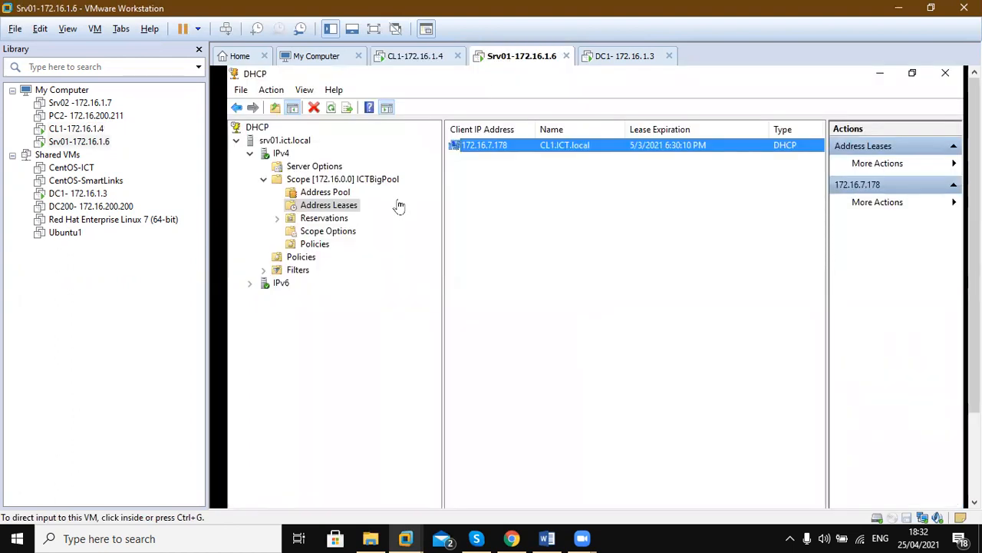
click(287, 154)
click(281, 153)
right_click(281, 157)
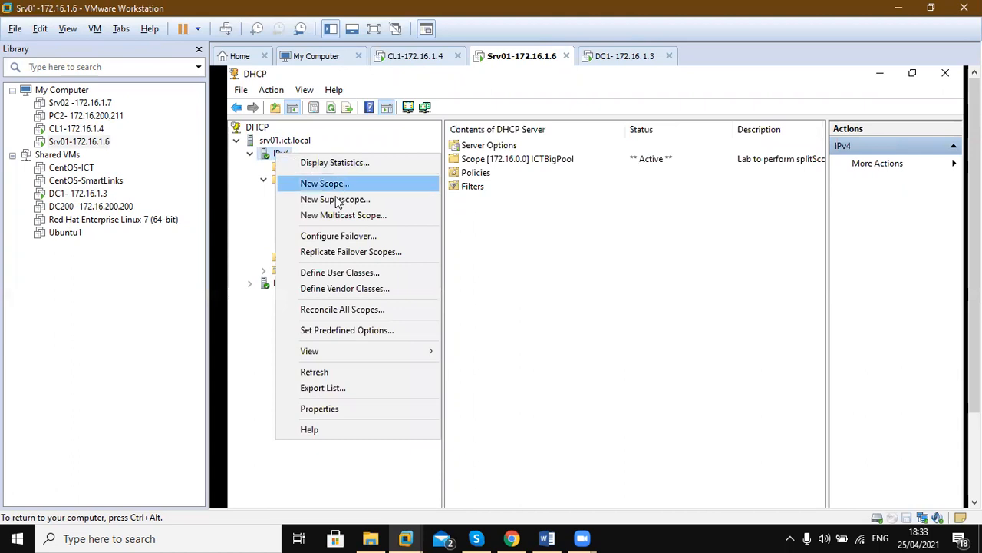
click(278, 143)
right_click(278, 144)
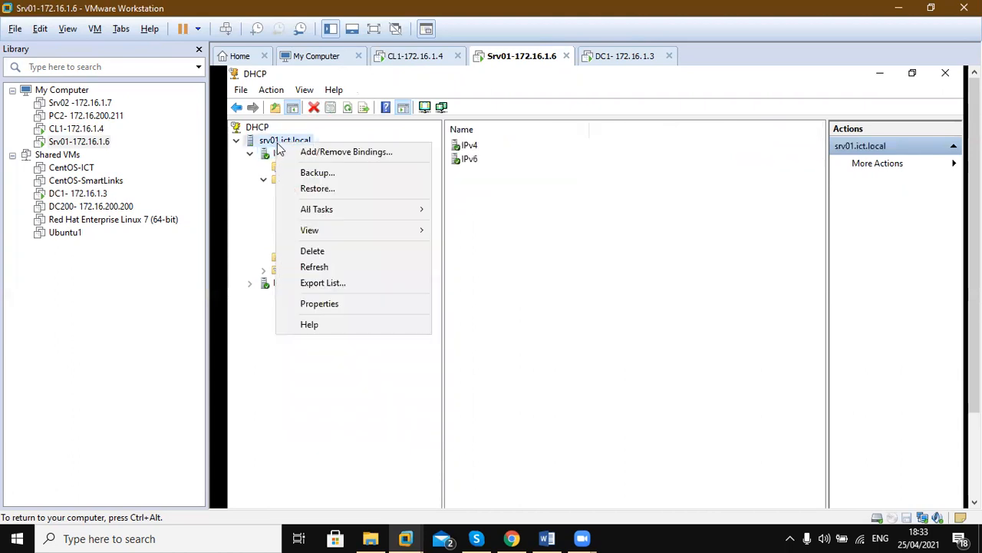
mouse_move(428, 210)
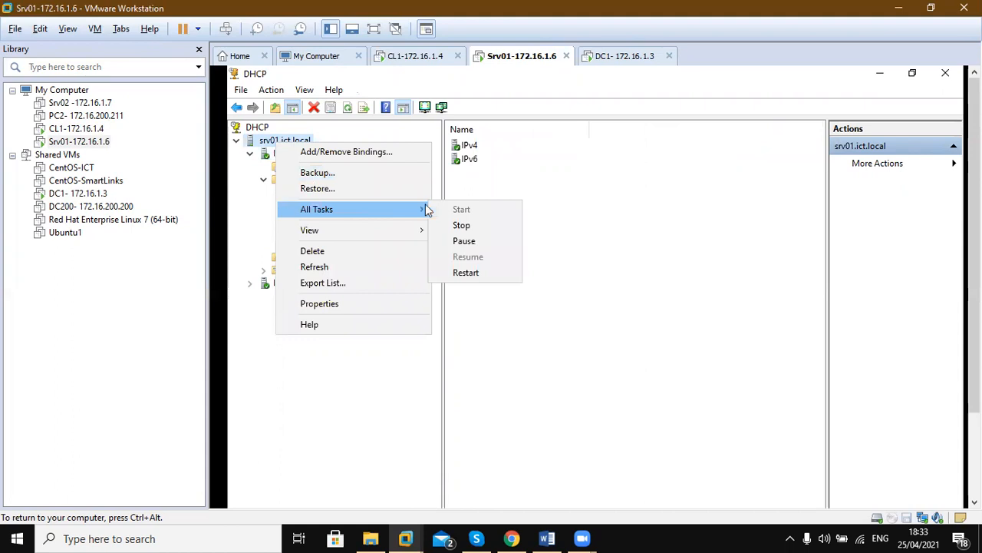
click(463, 224)
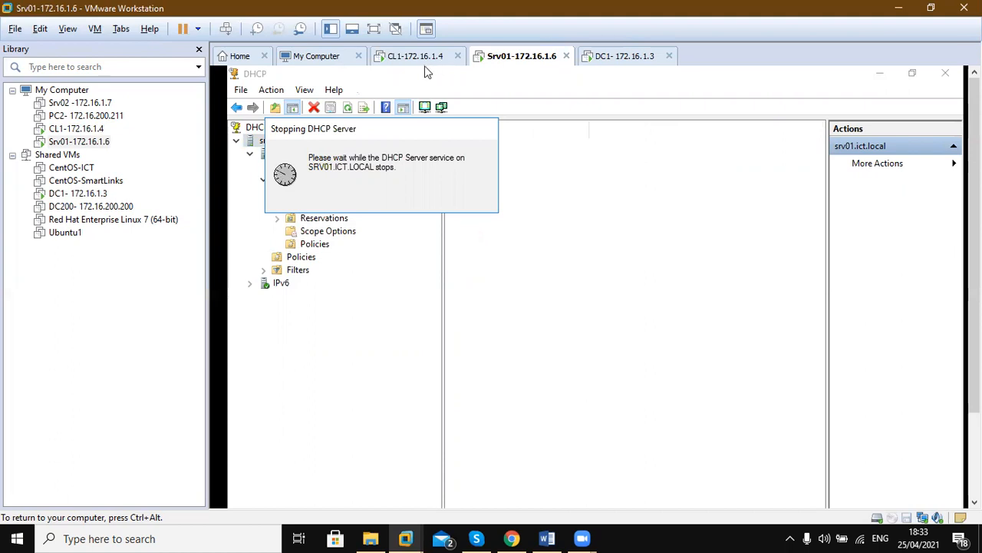
Step: Switch to CL1 and run ipconfig /release followed by ipconfig /renew while Srv01's DHCP service is stopped
click(399, 57)
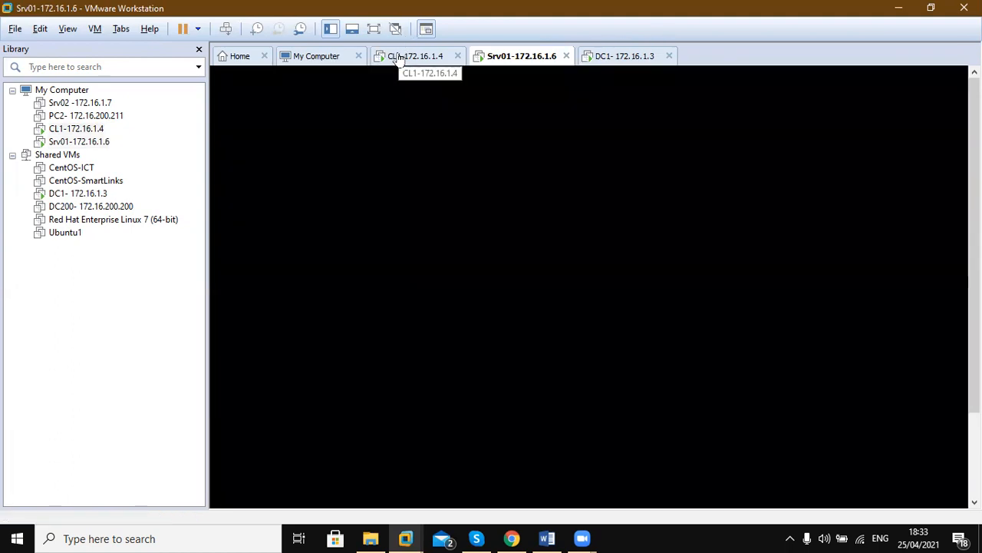
key(Up)
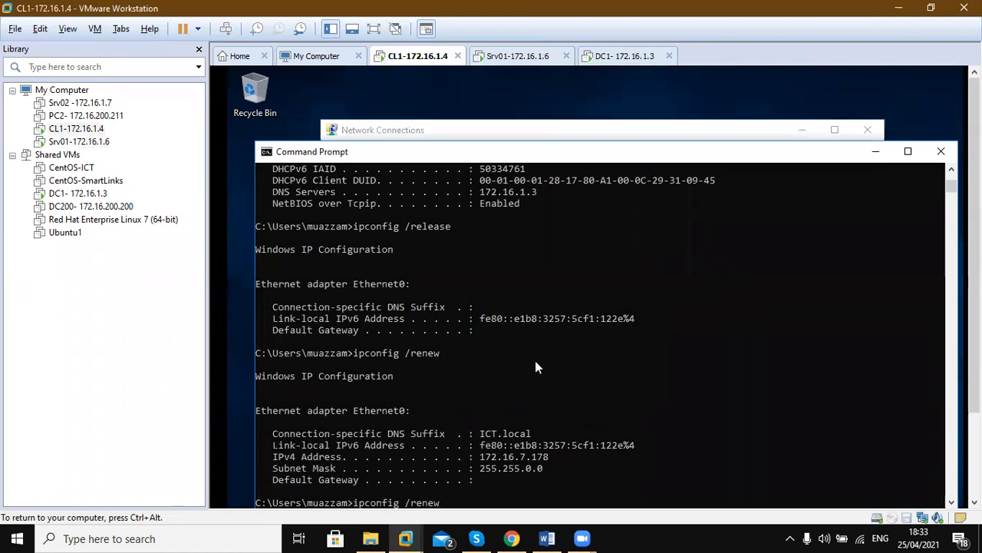
key(Up)
key(Return)
key(Up)
key(Up)
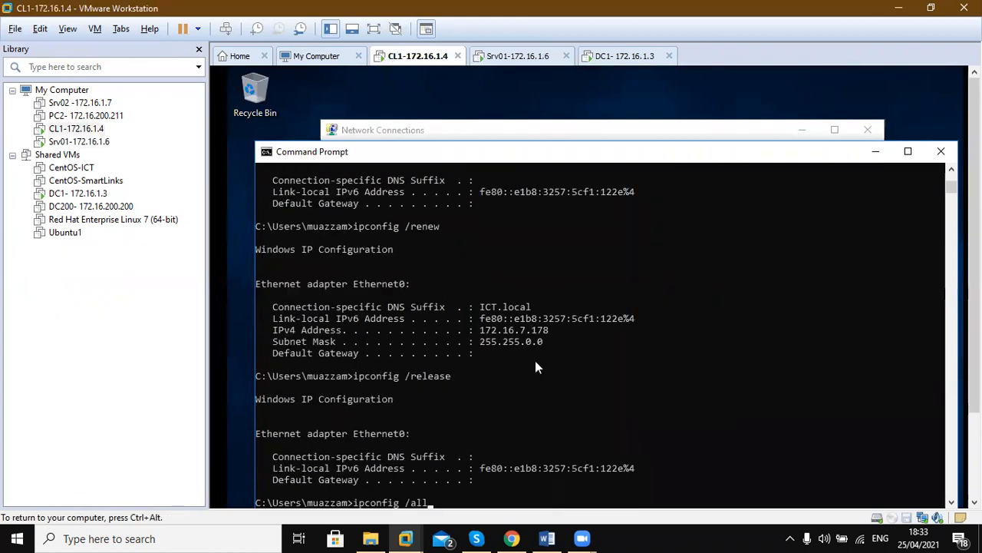
key(BackSpace)
key(BackSpace)
key(BackSpace)
text(release)
key(Up)
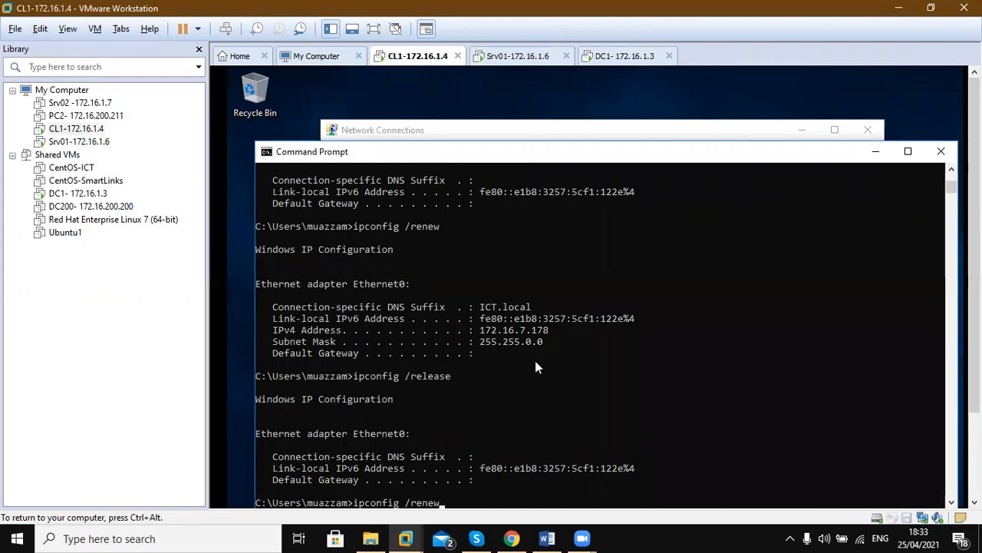
key(Return)
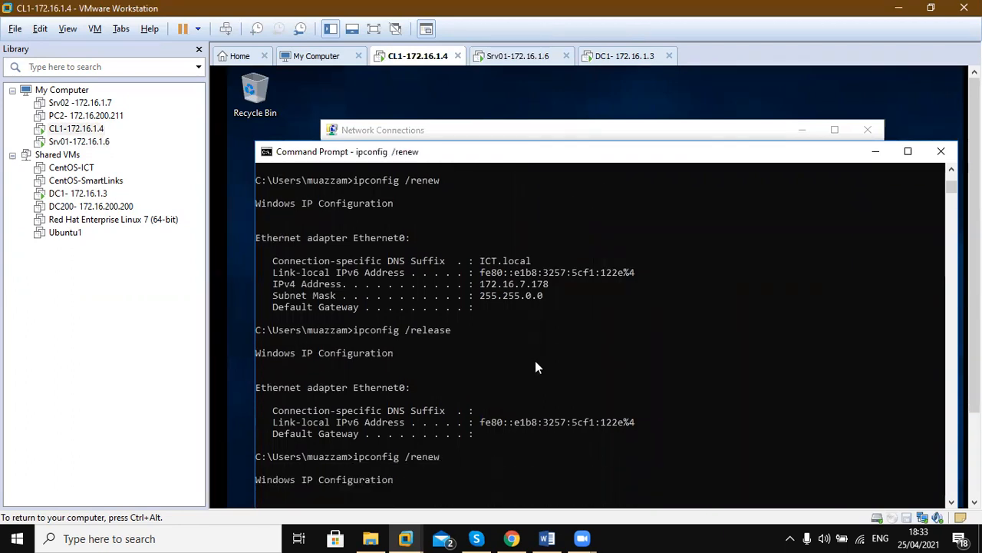